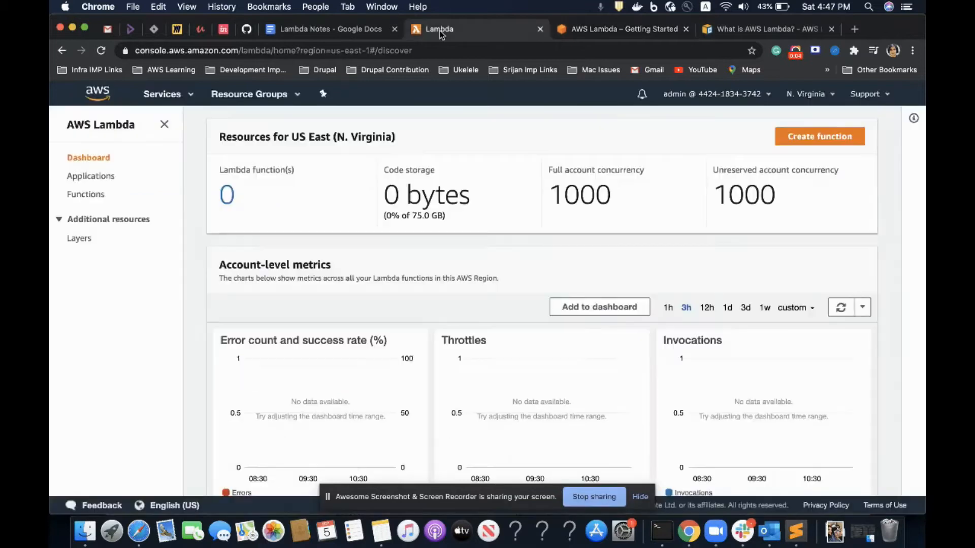
View the AWS Lambda developer guide introduction, and load the Lambda console's landing page by replacing the address ending with begin.
left_click(744, 30)
scroll(524, 183, "up", 5)
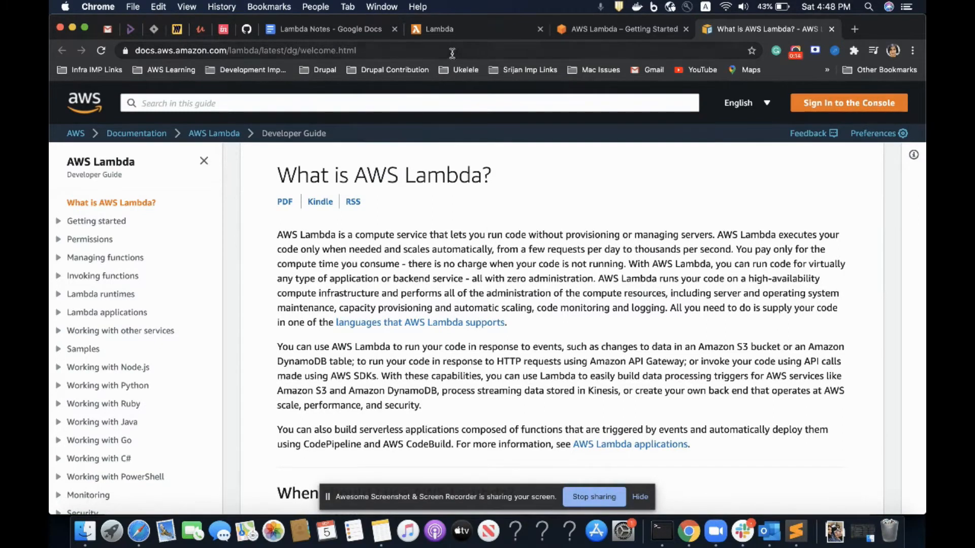
left_click(483, 28)
left_click_drag(376, 49, 456, 49)
key("BackSpace")
type("befi")
key("BackSpace")
key("BackSpace")
type("gins")
key("Return")
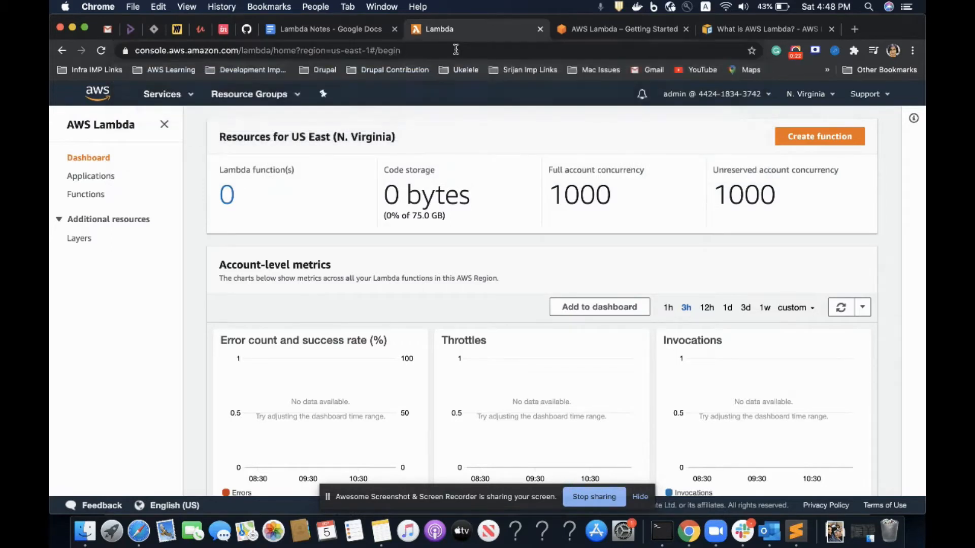
left_click(395, 52)
double_click(395, 51)
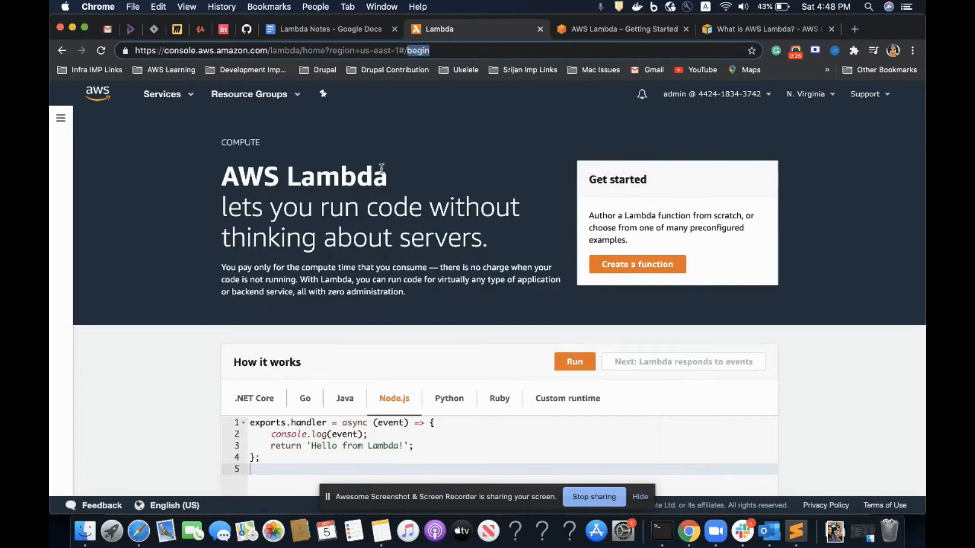
Review the AWS Lambda landing page's introduction alongside the points in the Lambda Notes document.
scroll(378, 176, "down", 3)
scroll(398, 249, "up", 1)
scroll(398, 251, "down", 1)
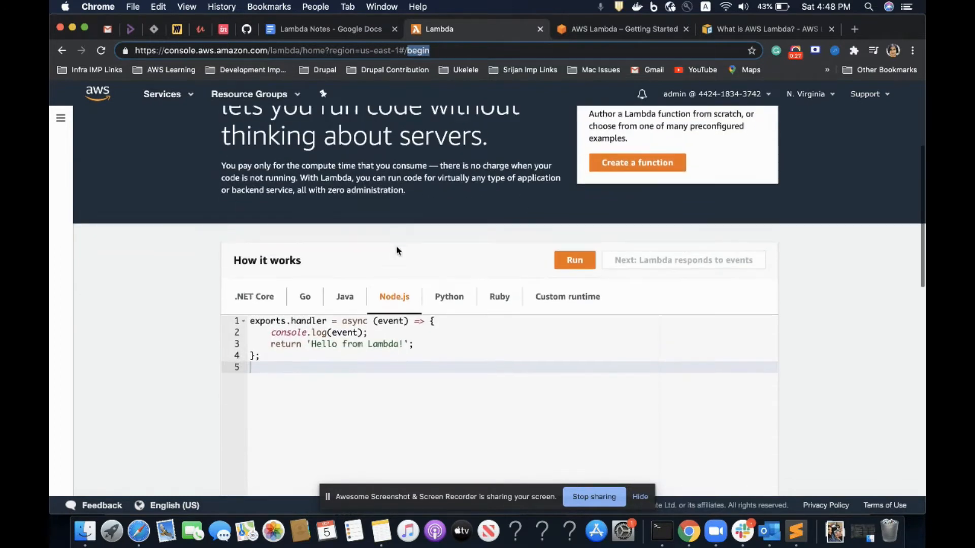
scroll(398, 250, "up", 1)
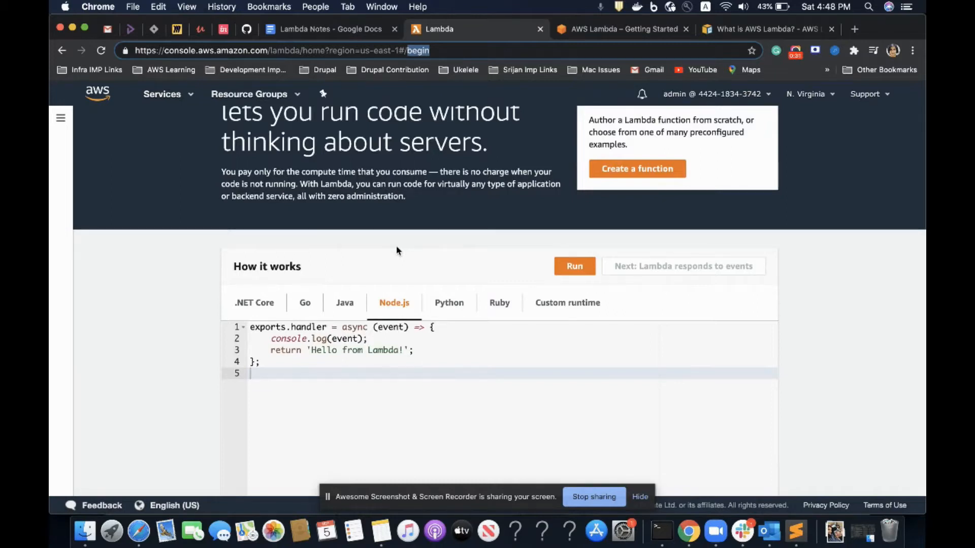
scroll(396, 251, "up", 1)
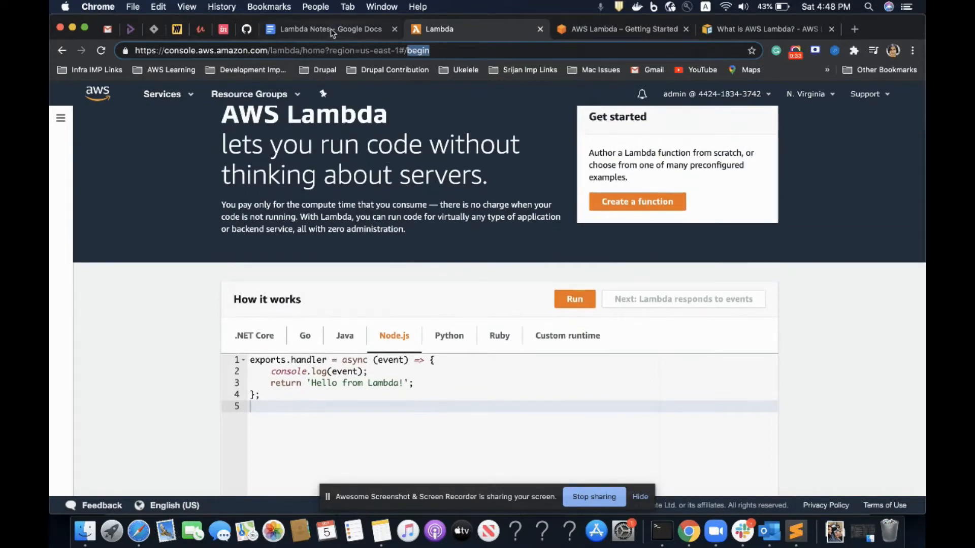
left_click(330, 29)
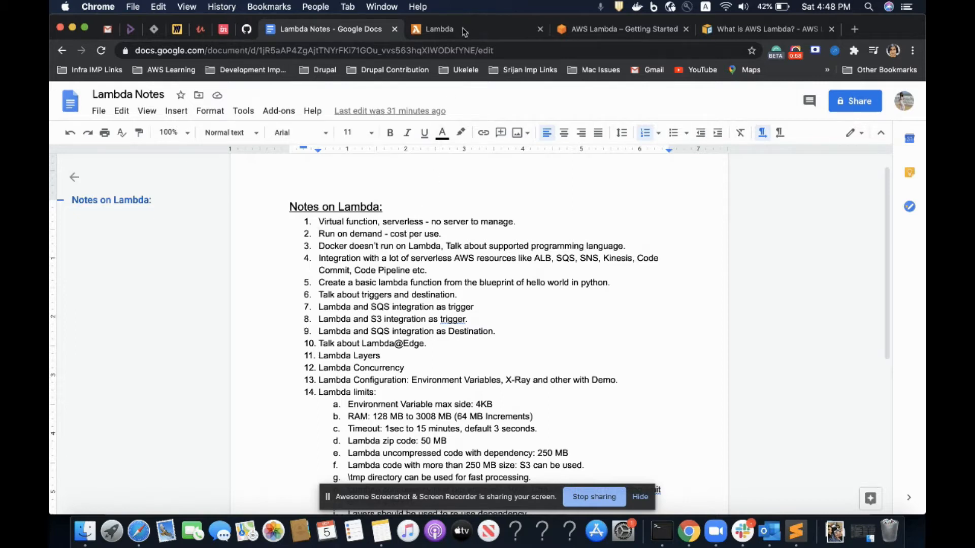
left_click(495, 30)
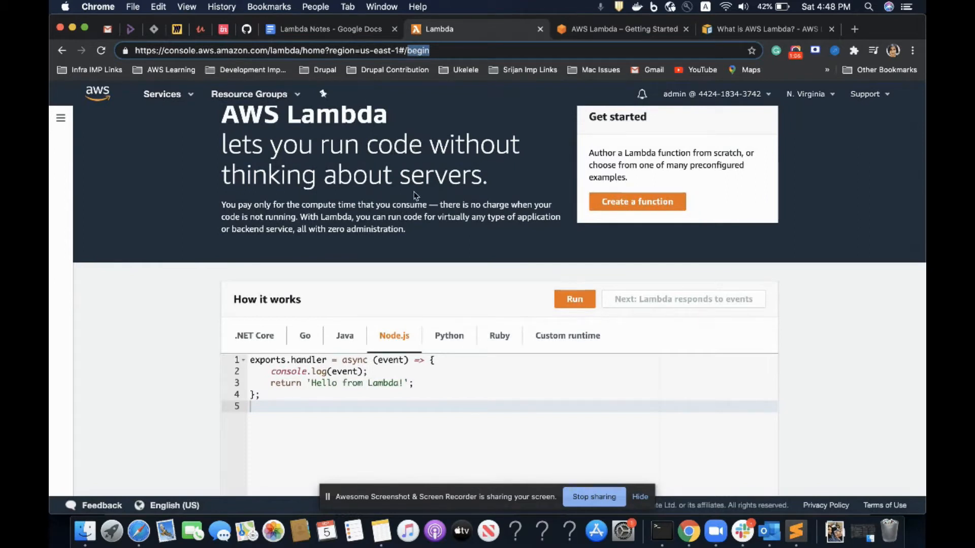
scroll(416, 153, "up", 2)
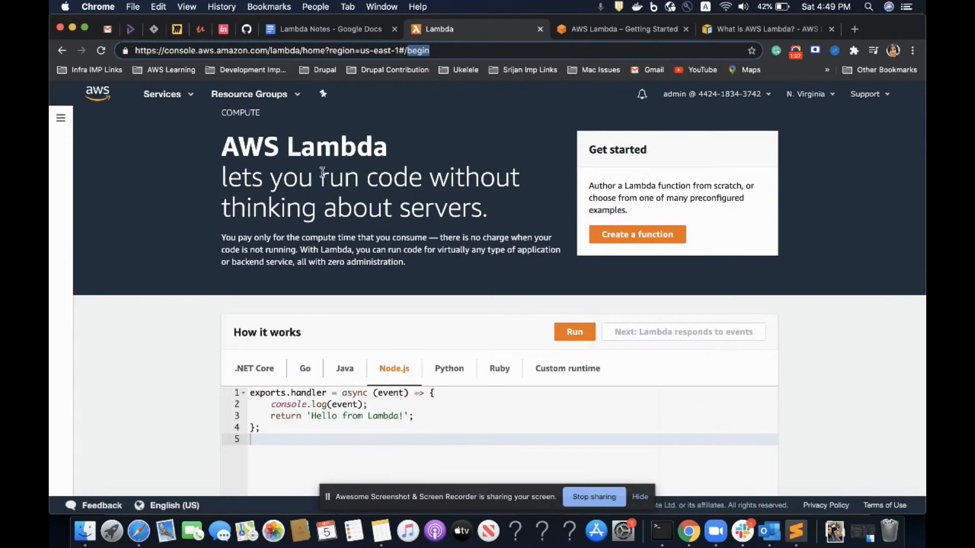
scroll(322, 171, "down", 3)
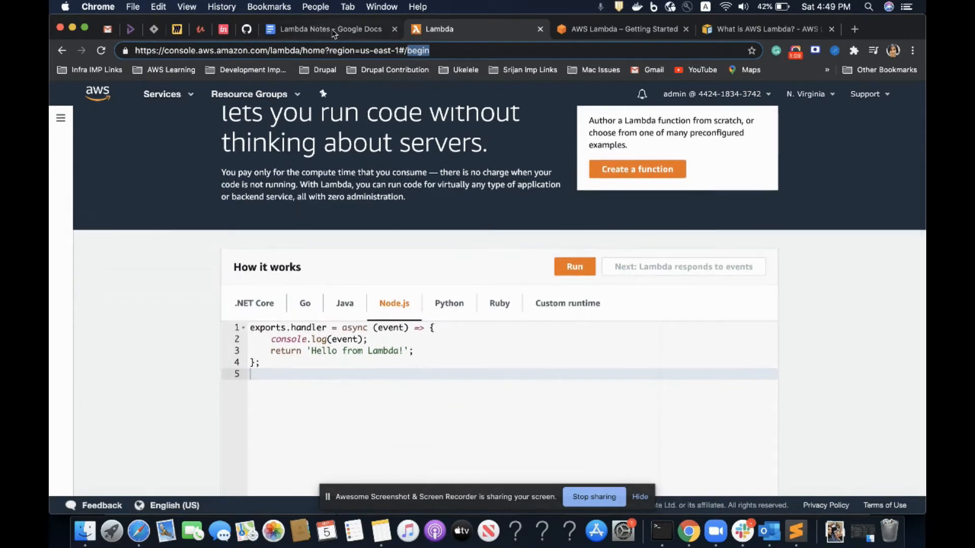
left_click(332, 29)
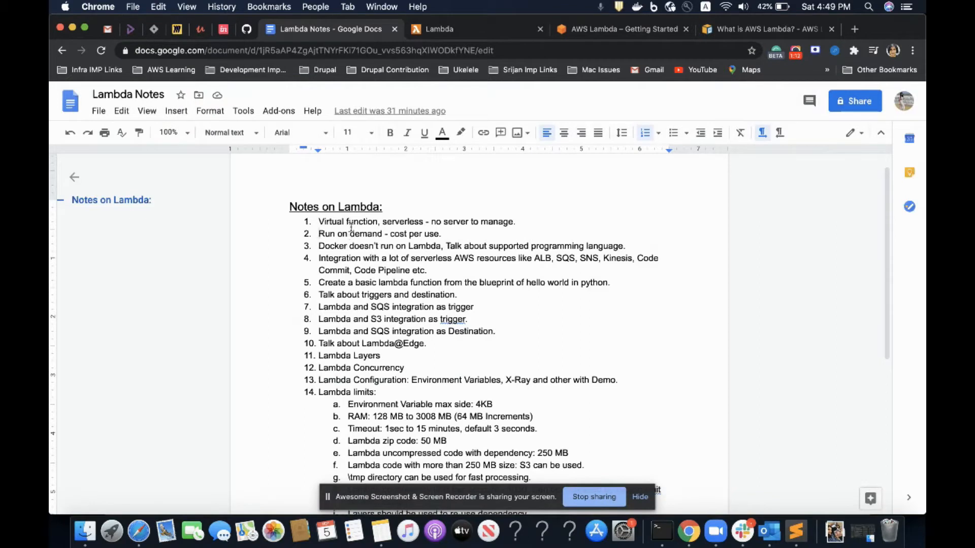
Examine the supported languages in the Lambda console's How it works section, viewing the Custom runtime and Ruby sample functions.
left_click(443, 29)
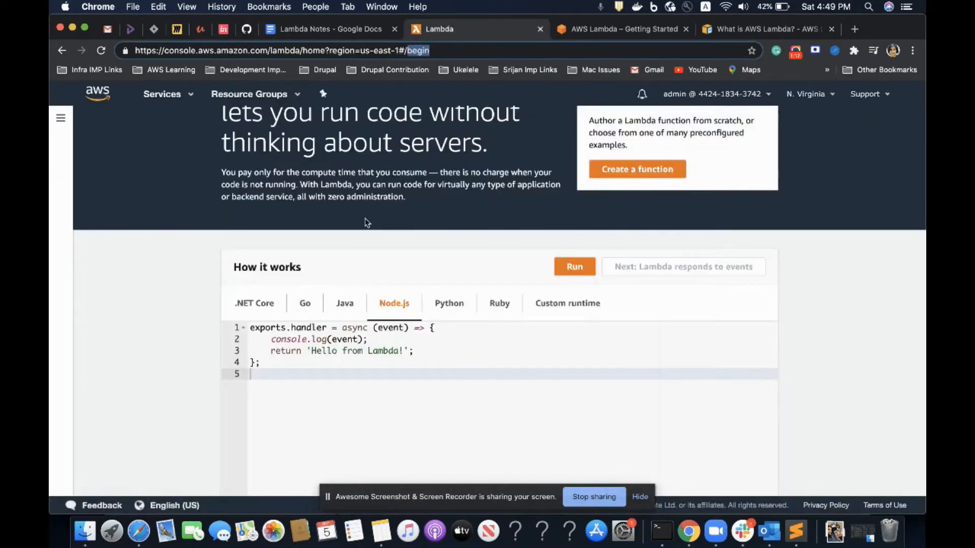
scroll(367, 222, "up", 3)
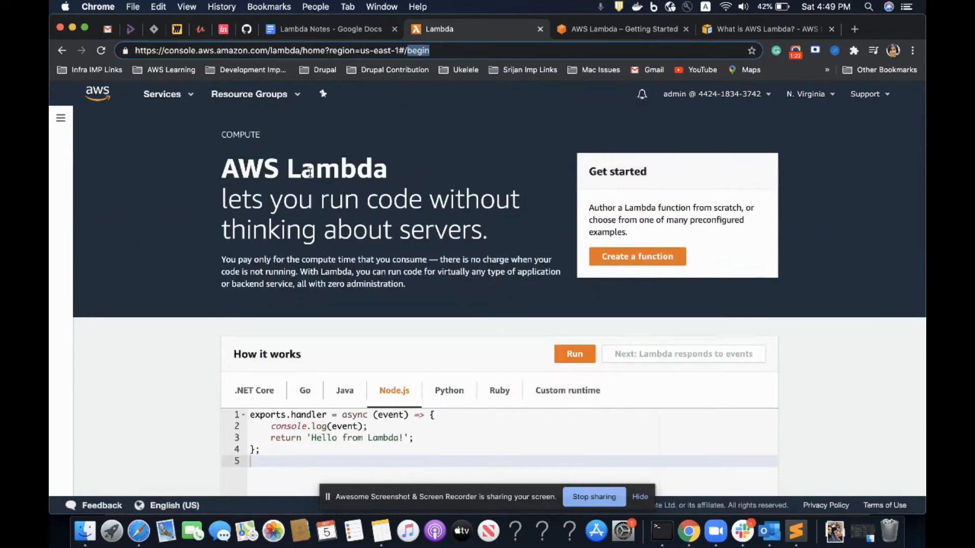
scroll(347, 239, "down", 3)
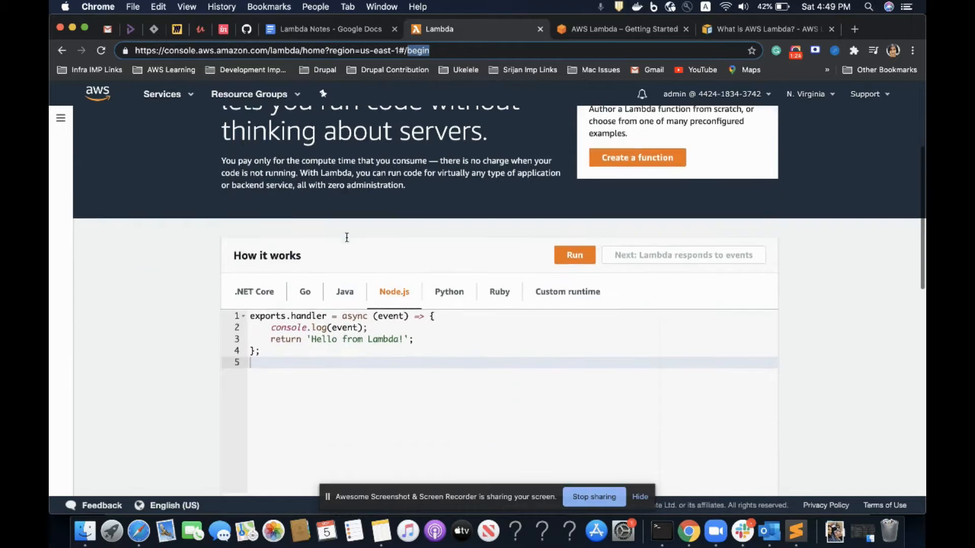
scroll(399, 330, "down", 3)
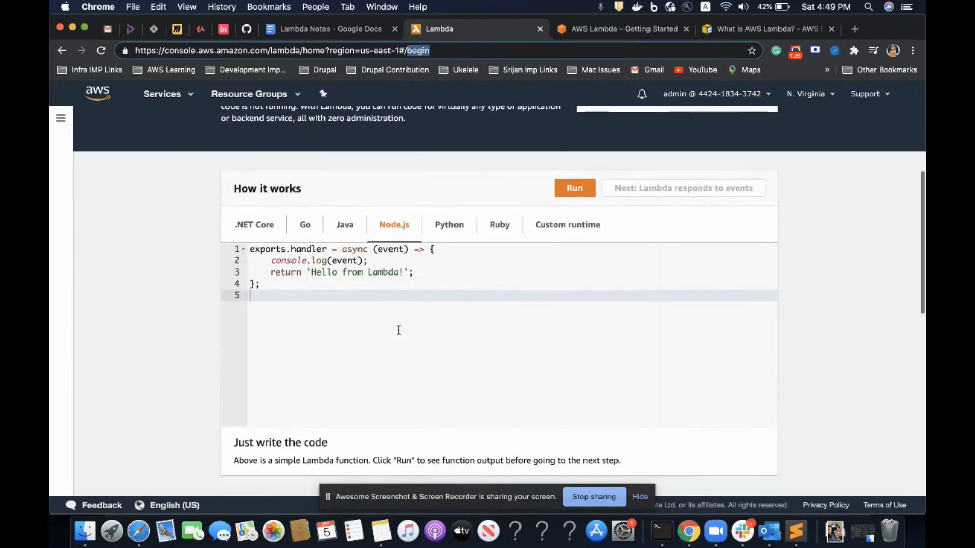
scroll(398, 327, "down", 1)
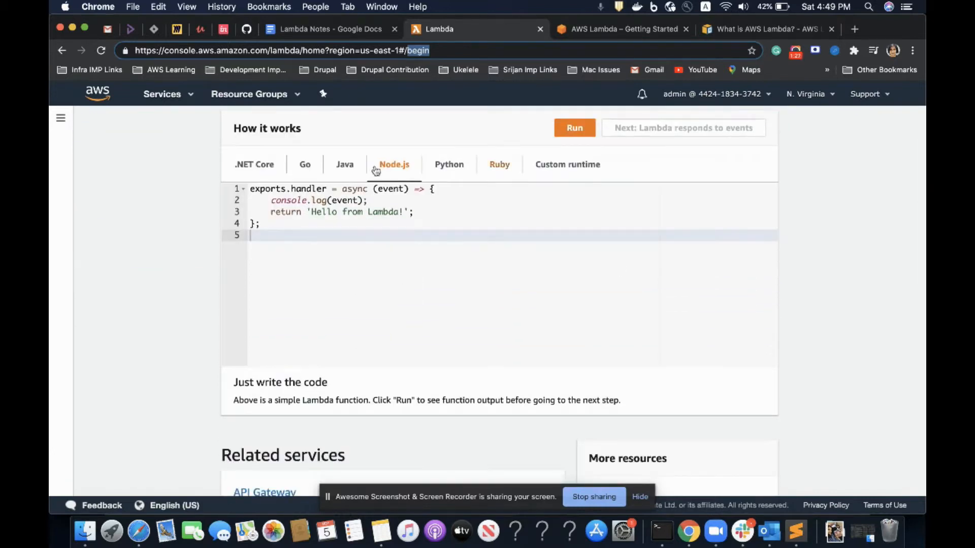
scroll(356, 263, "up", 1)
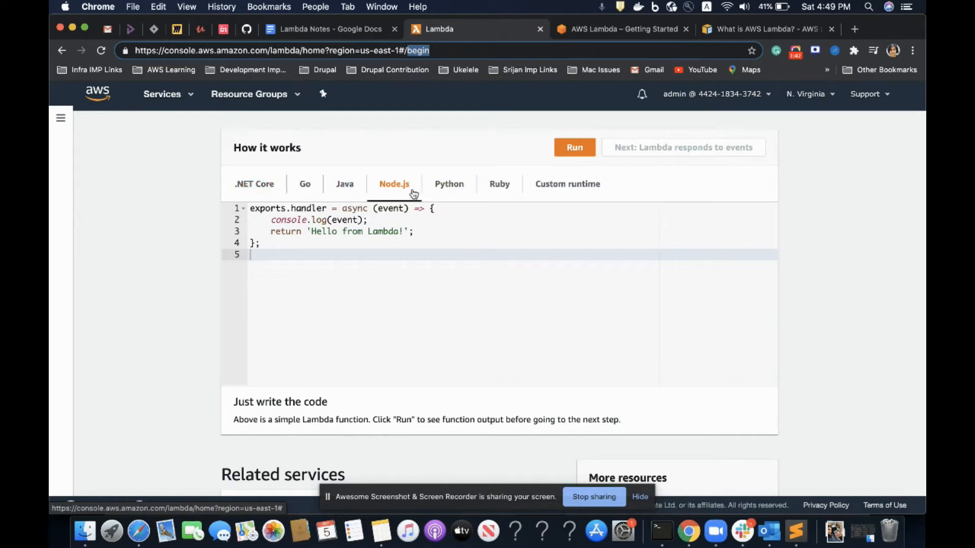
left_click(549, 192)
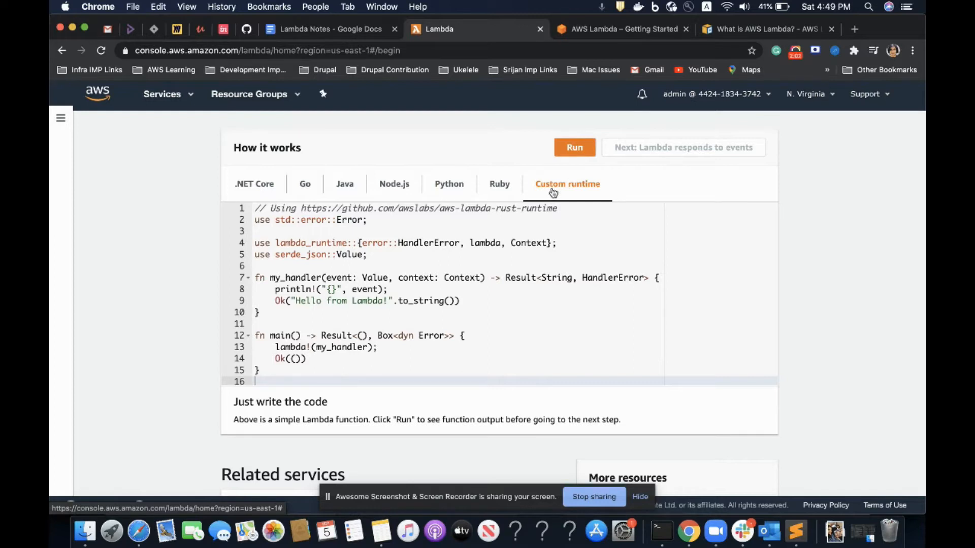
left_click(501, 189)
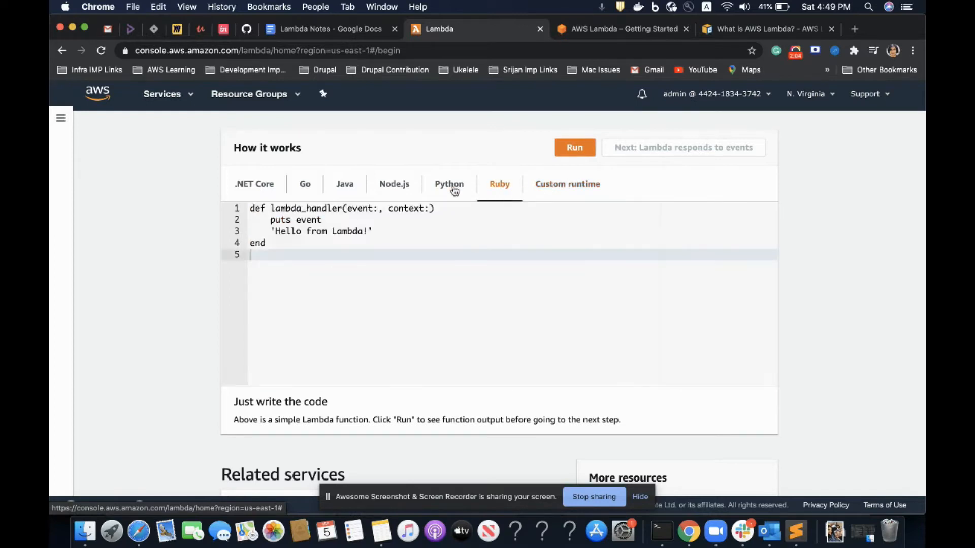
Choose the Python sample function in the How it works section and run it.
left_click(450, 189)
scroll(381, 242, "up", 3)
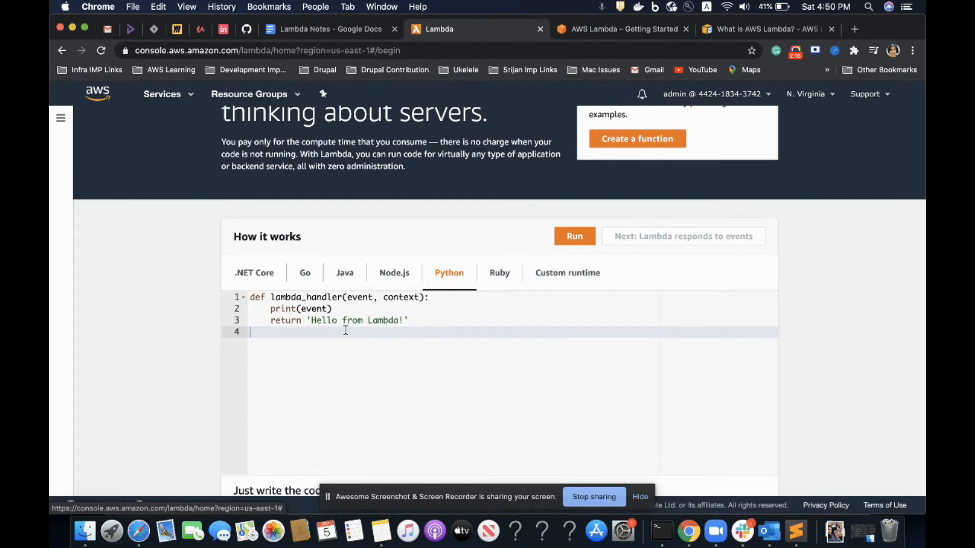
scroll(519, 324, "down", 3)
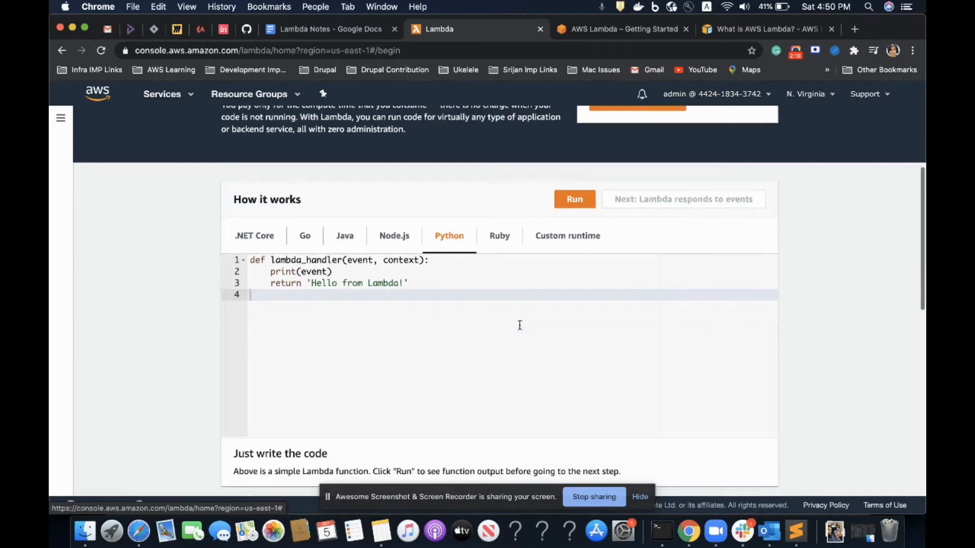
scroll(520, 325, "up", 1)
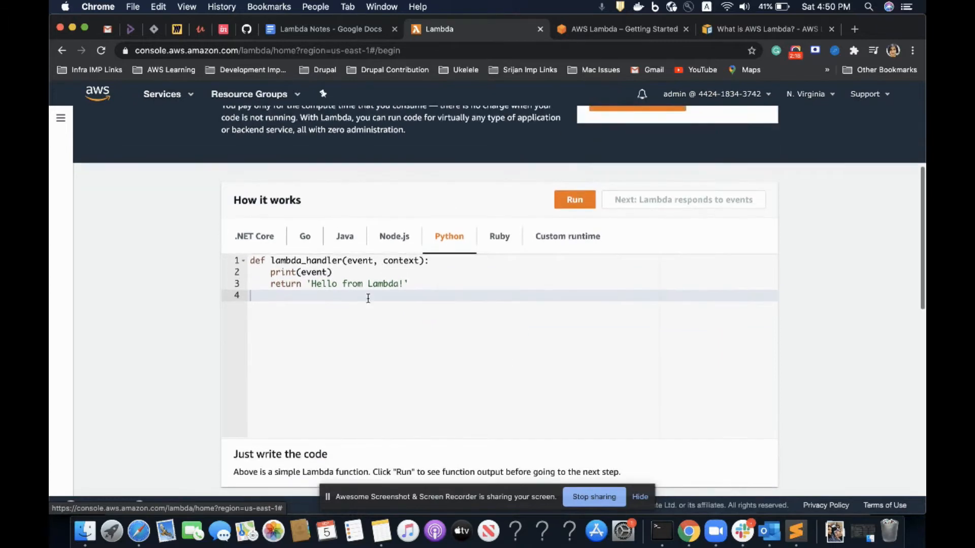
left_click(573, 201)
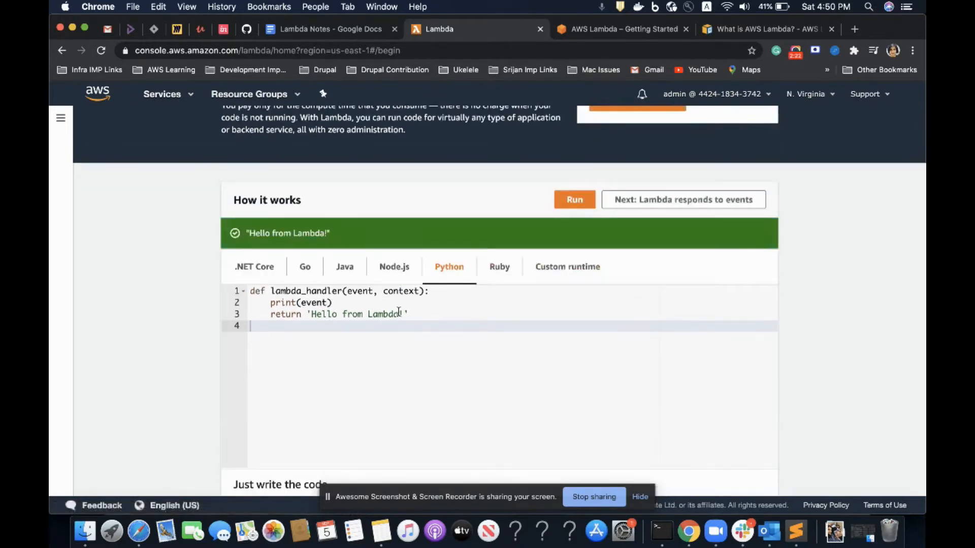
scroll(399, 311, "down", 2)
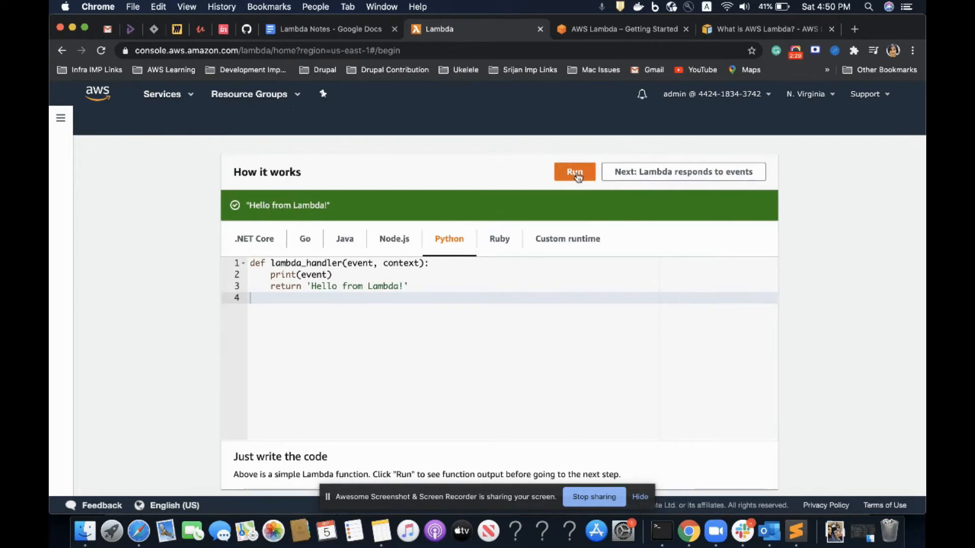
Advance the demo to Lambda responds to events, and send test events from the mobile phone and the camera.
scroll(681, 238, "up", 2)
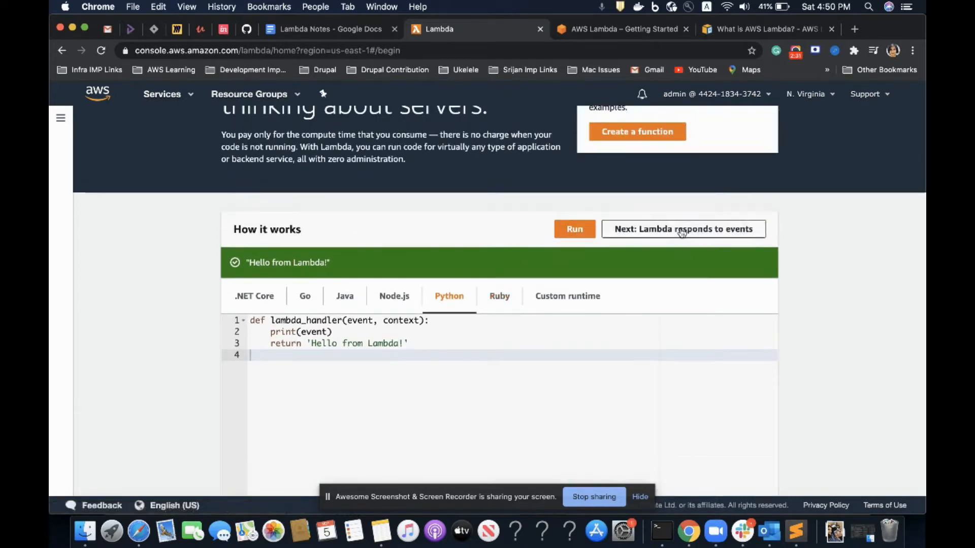
left_click(682, 232)
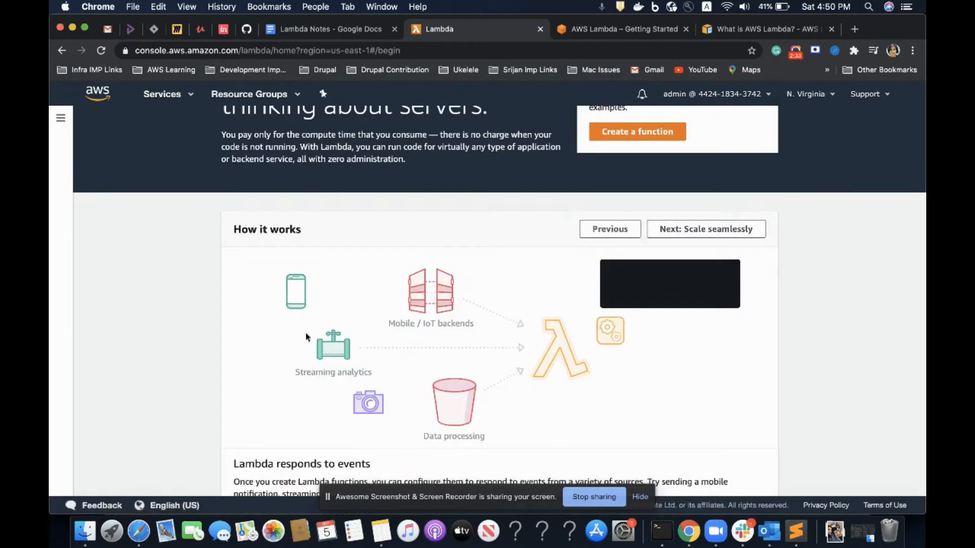
scroll(365, 280, "down", 2)
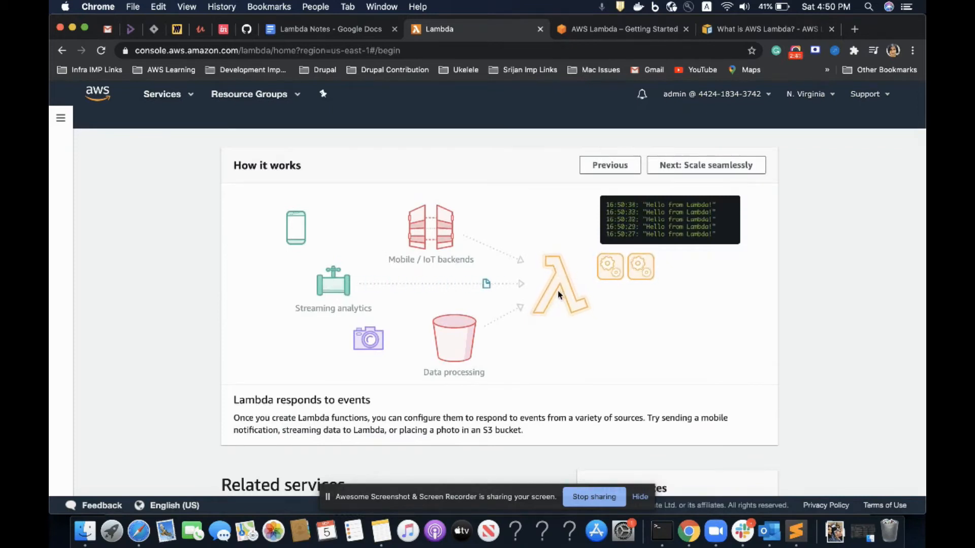
left_click(307, 244)
left_click(362, 334)
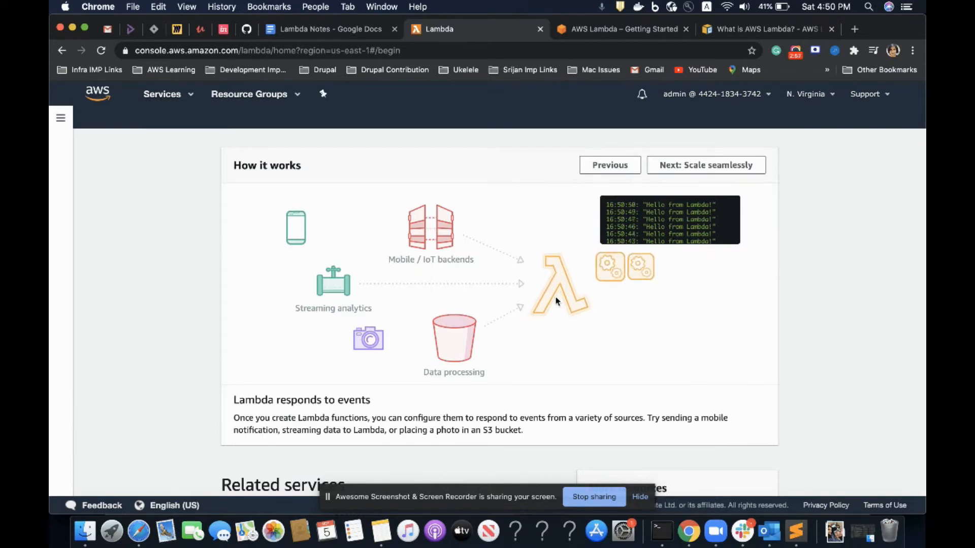
Open the list of Lambda functions and start creating a new function.
scroll(525, 287, "up", 3)
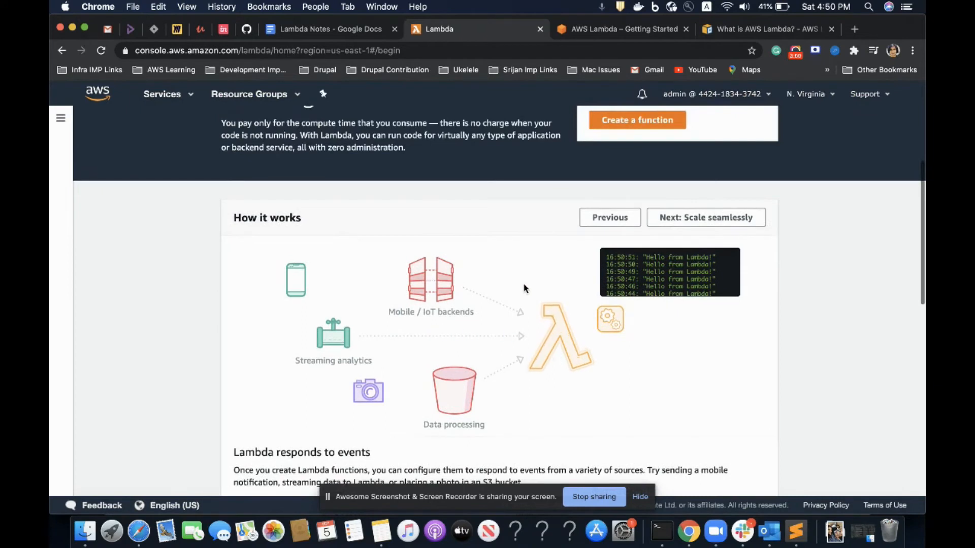
scroll(525, 288, "down", 1)
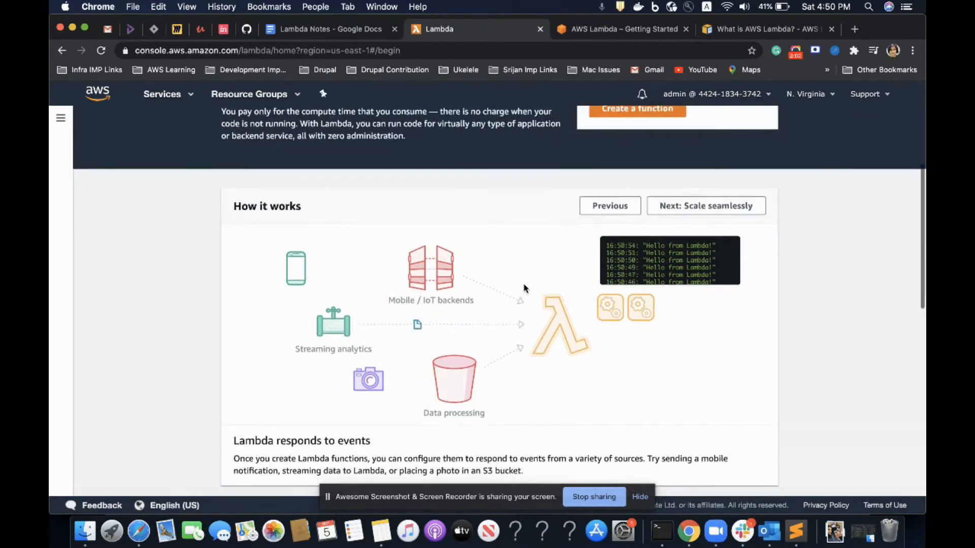
scroll(524, 287, "down", 5)
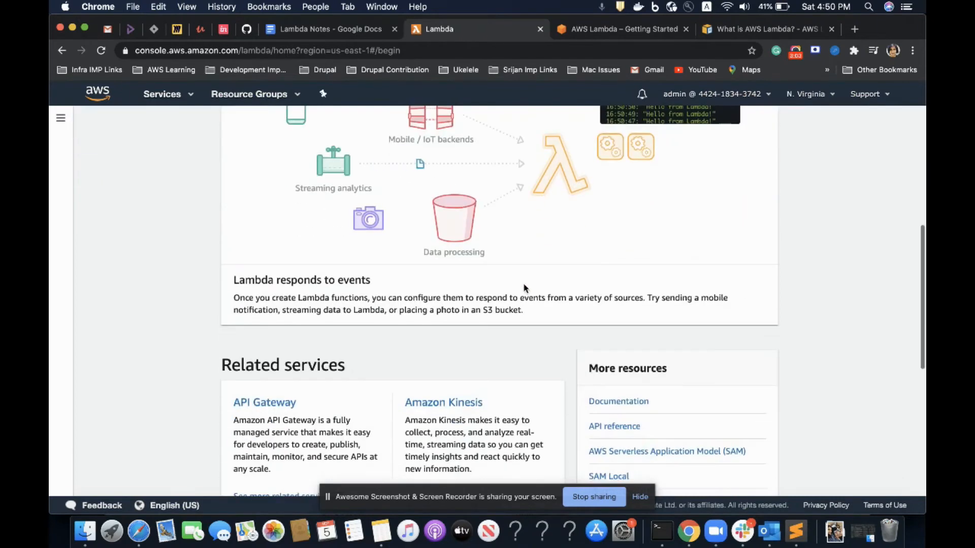
scroll(525, 287, "up", 8)
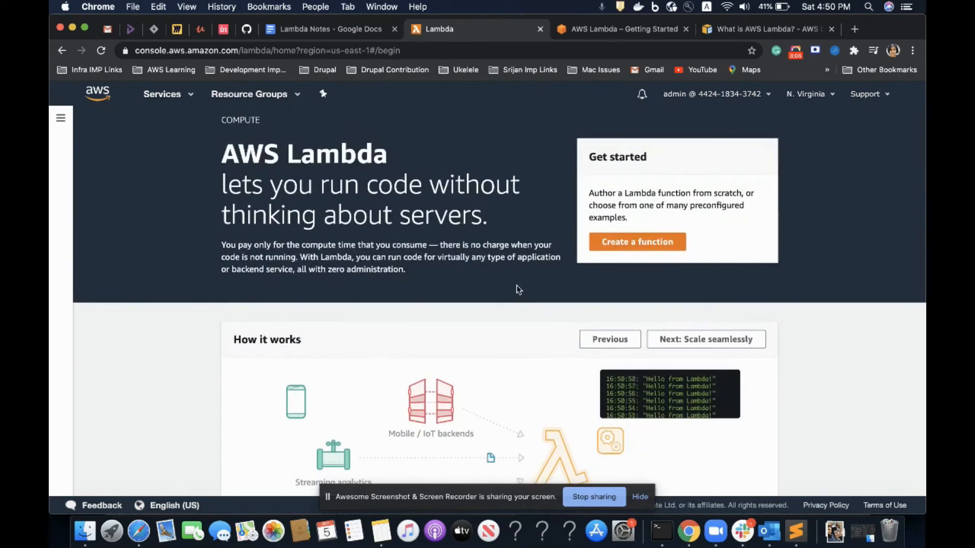
scroll(525, 180, "up", 1)
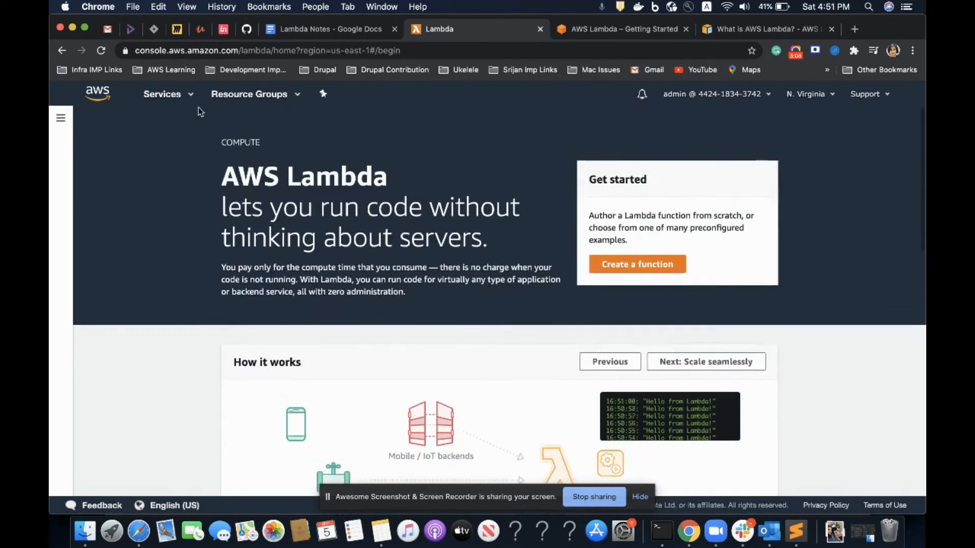
left_click(180, 96)
left_click(98, 154)
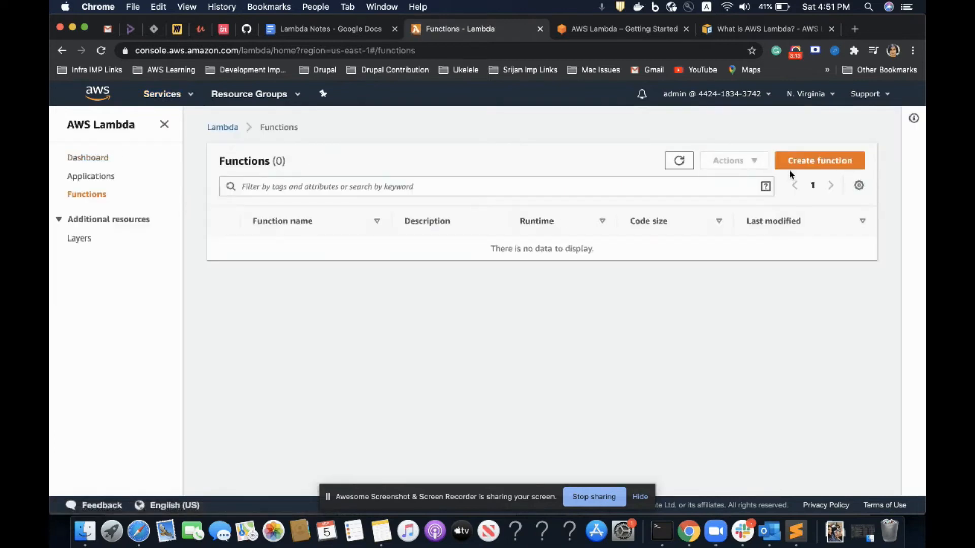
left_click(790, 167)
scroll(308, 283, "down", 1)
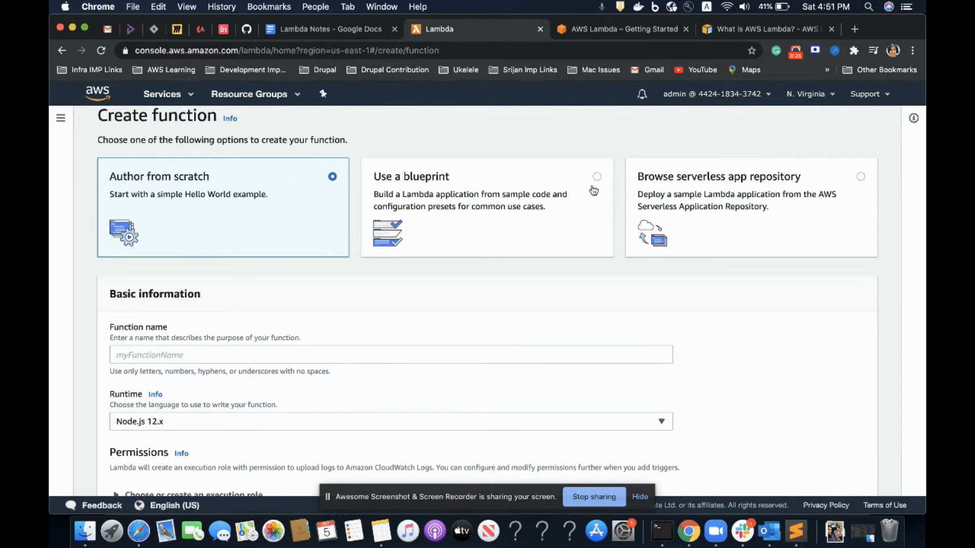
Find the hello-world-python blueprint by filtering the blueprints with the keyword world, and proceed to configure it.
left_click(568, 179)
scroll(505, 239, "down", 3)
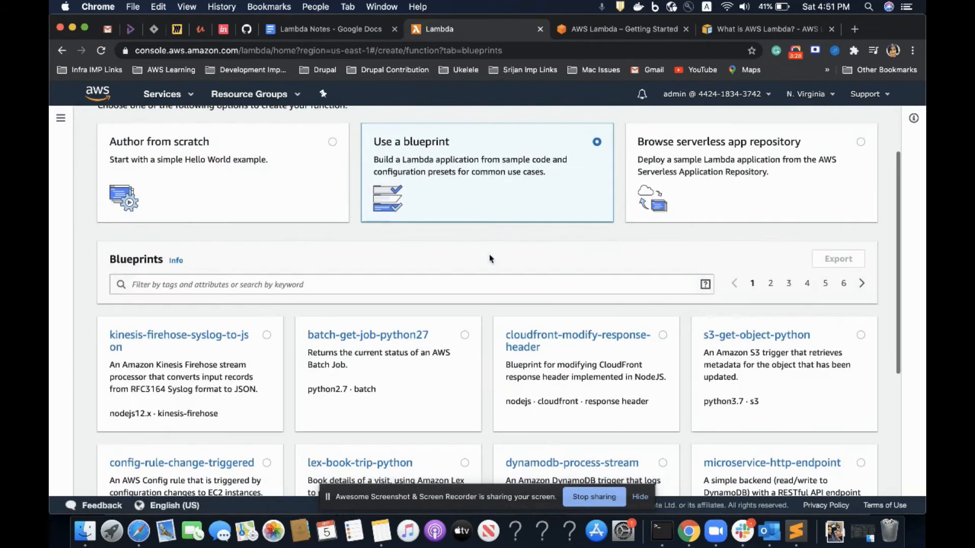
left_click(429, 249)
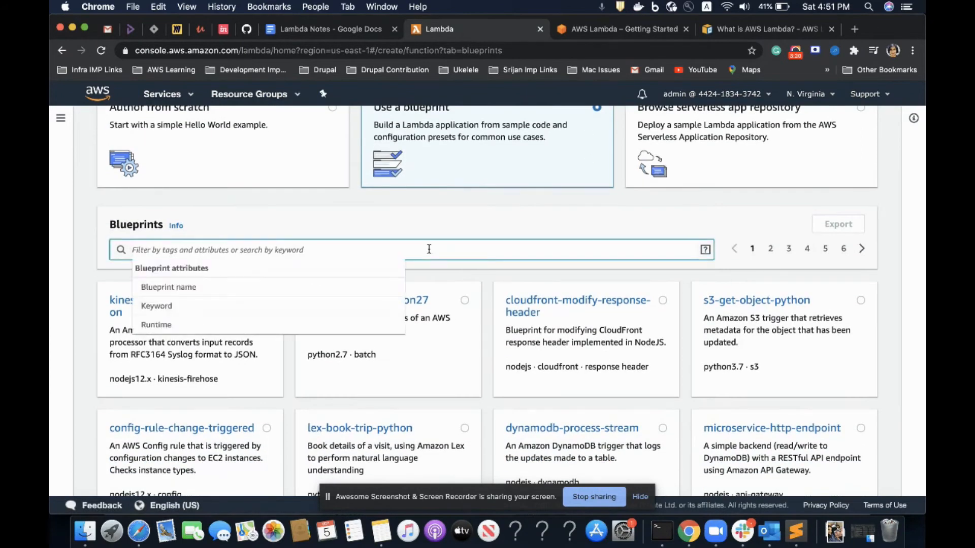
type("wolr")
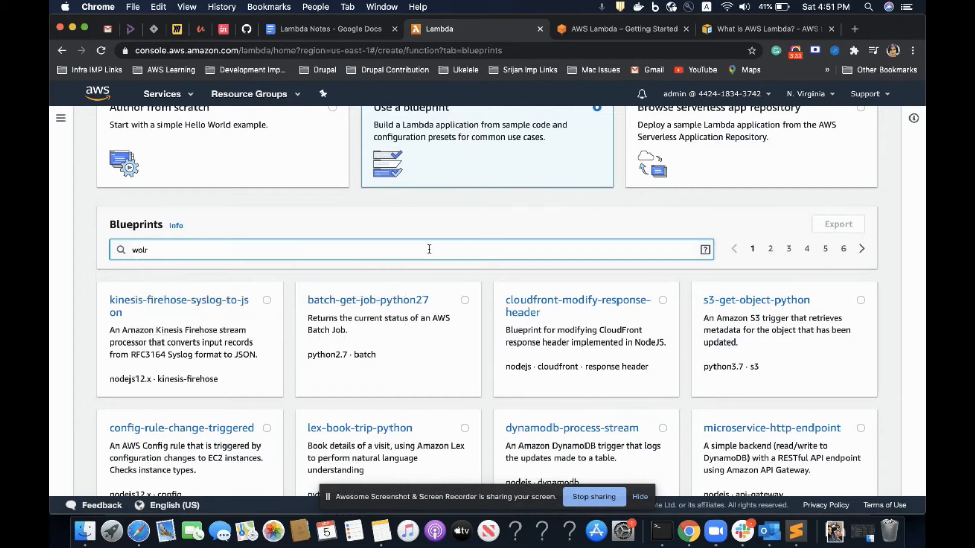
key("BackSpace")
type("ld")
key("Return")
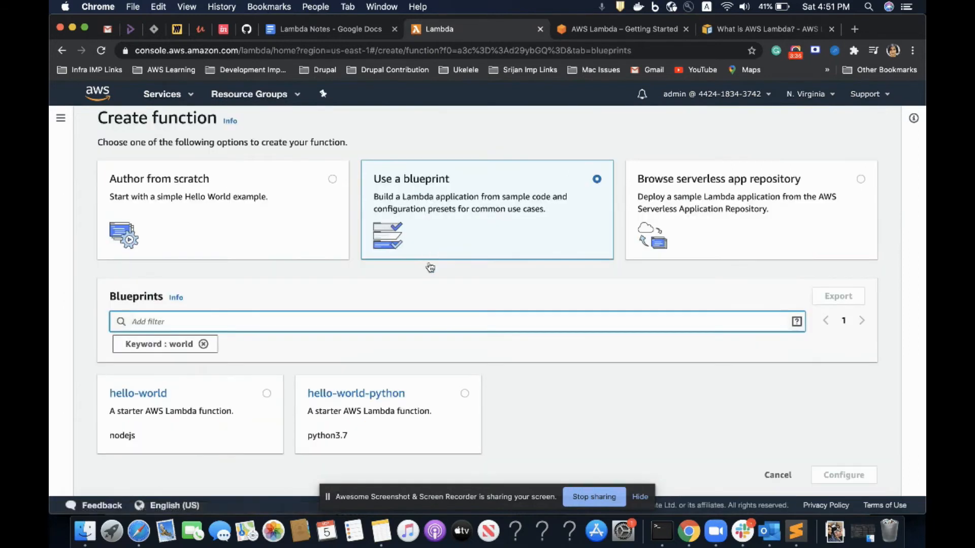
left_click(463, 394)
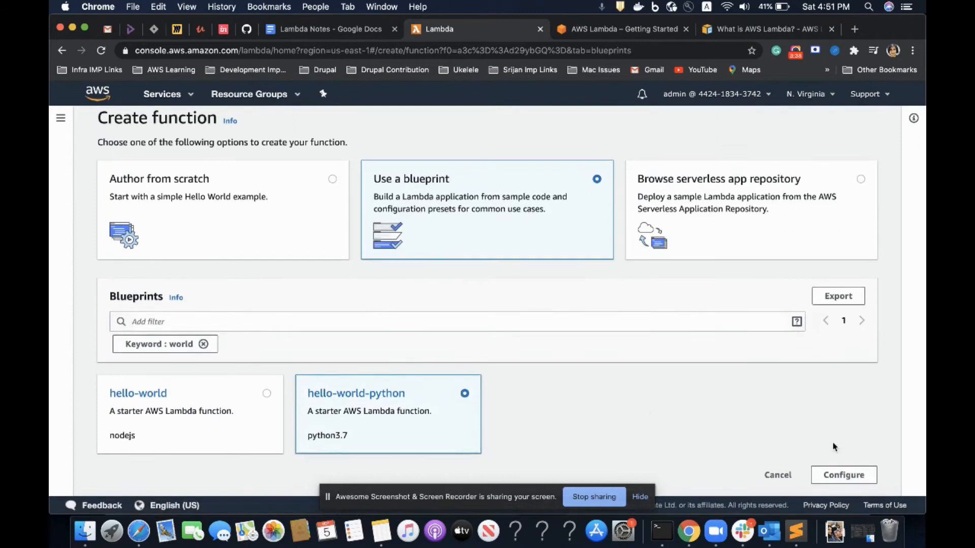
left_click(839, 474)
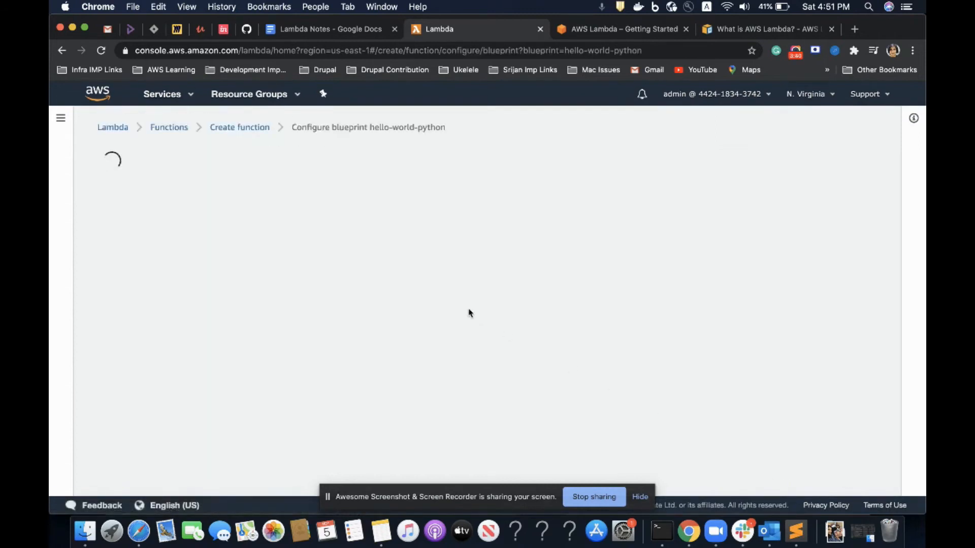
Name the new function lambdaDemo.
left_click(204, 213)
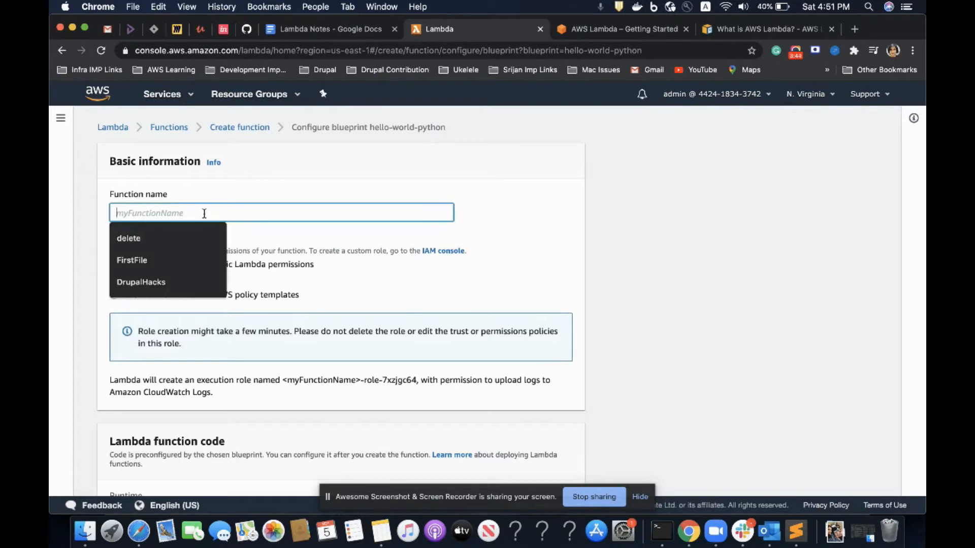
type("demoLamnda")
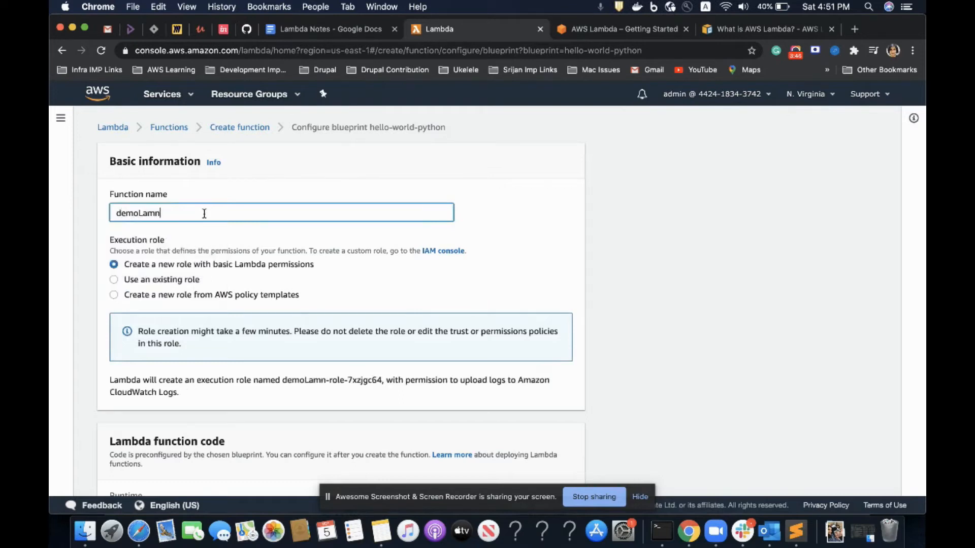
key("BackSpace")
key("BackSpace")
key("BackSpace")
key("BackSpace")
key("BackSpace")
key("BackSpace")
key("BackSpace")
key("BackSpace")
key("BackSpace")
key("BackSpace")
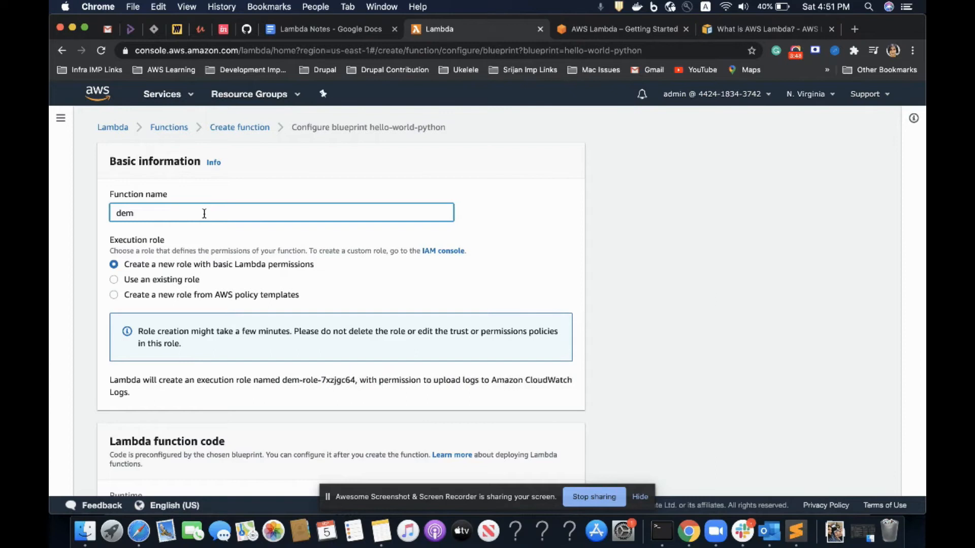
type("la")
key("BackSpace")
type("ambdaDemo")
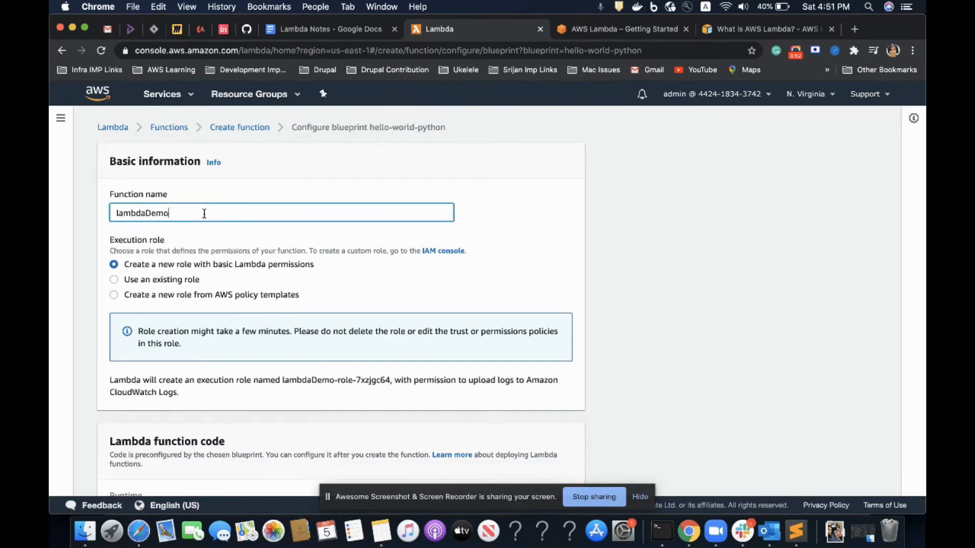
Review the execution role options and the blueprint's Python code, and create the function with a new basic Lambda permissions role.
scroll(210, 294, "down", 1)
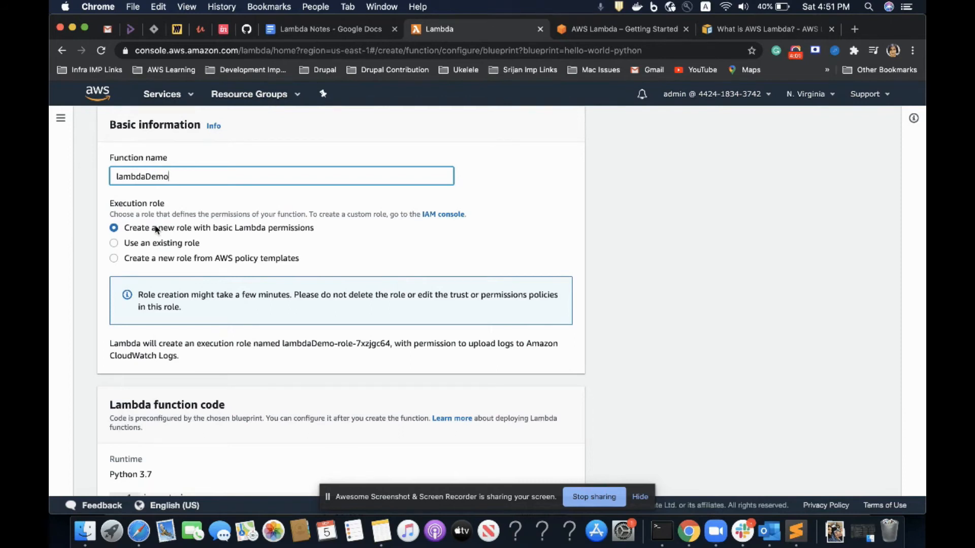
scroll(172, 215, "up", 1)
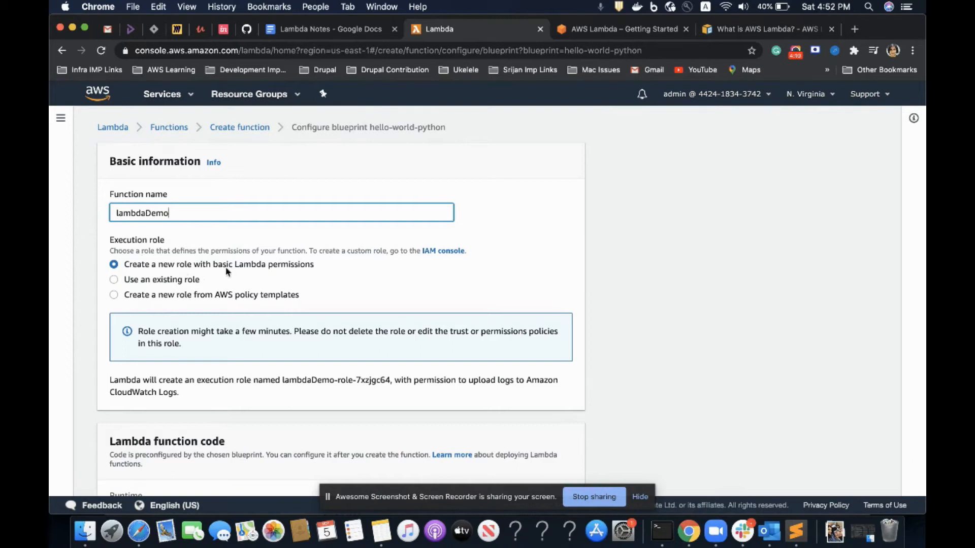
scroll(301, 272, "down", 2)
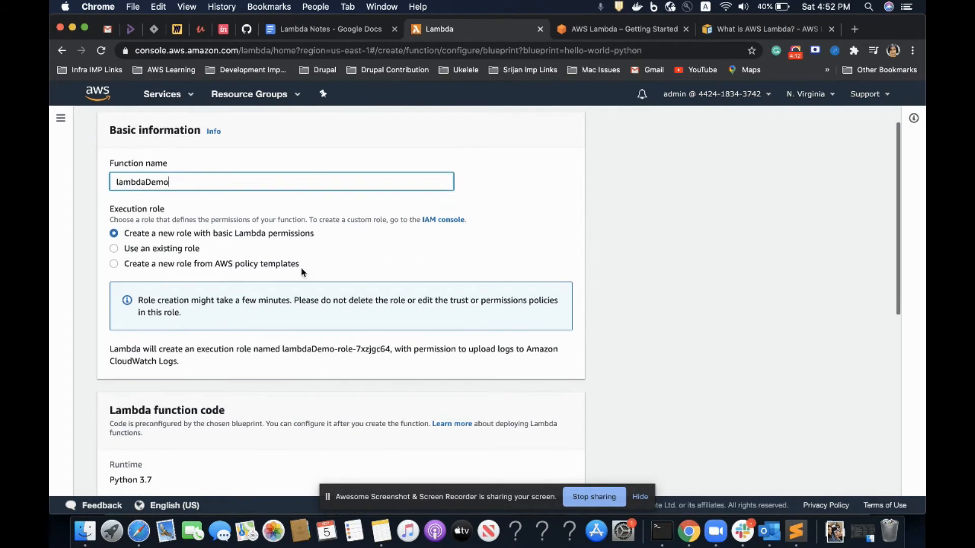
scroll(301, 272, "down", 10)
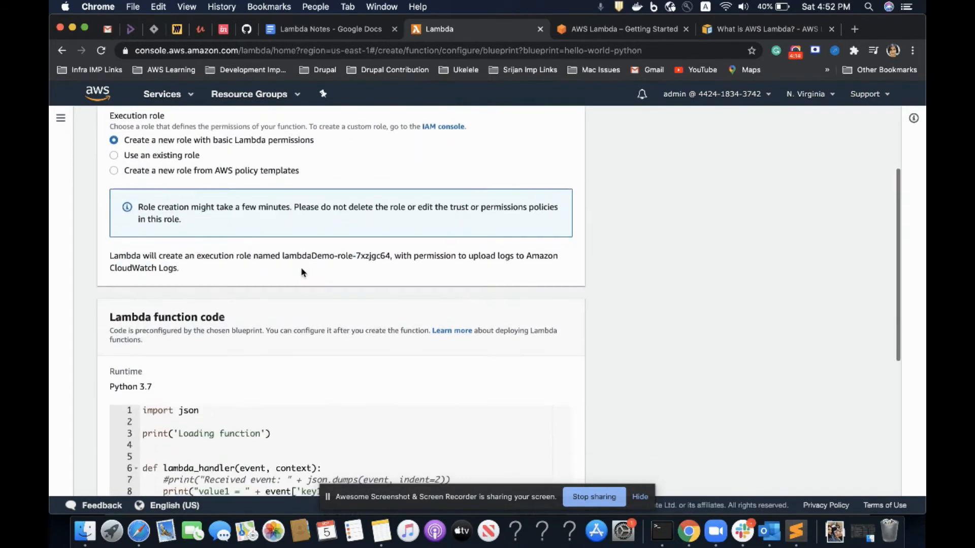
left_click_drag(366, 357, 144, 232)
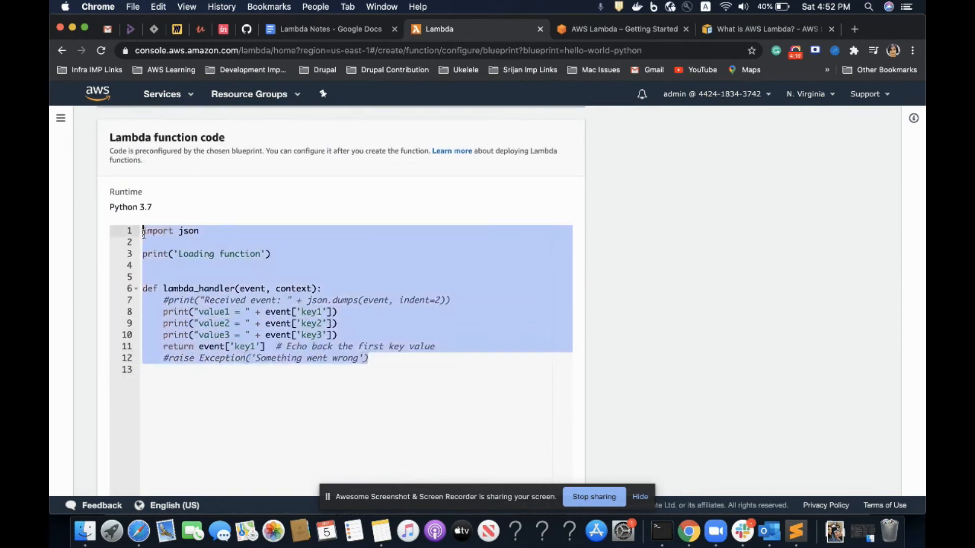
scroll(176, 254, "down", 5)
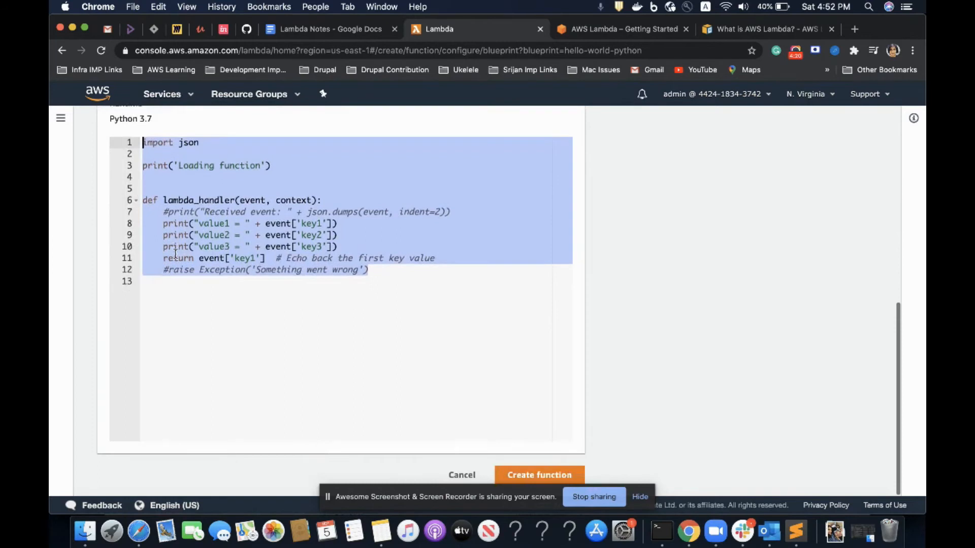
left_click(552, 476)
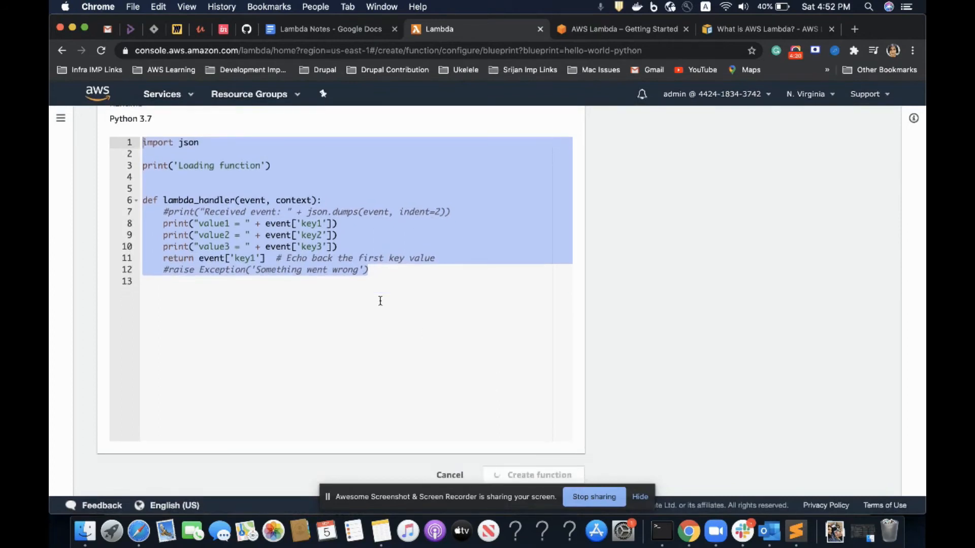
scroll(380, 301, "up", 1)
scroll(379, 301, "down", 1)
scroll(380, 301, "up", 2)
scroll(380, 301, "down", 2)
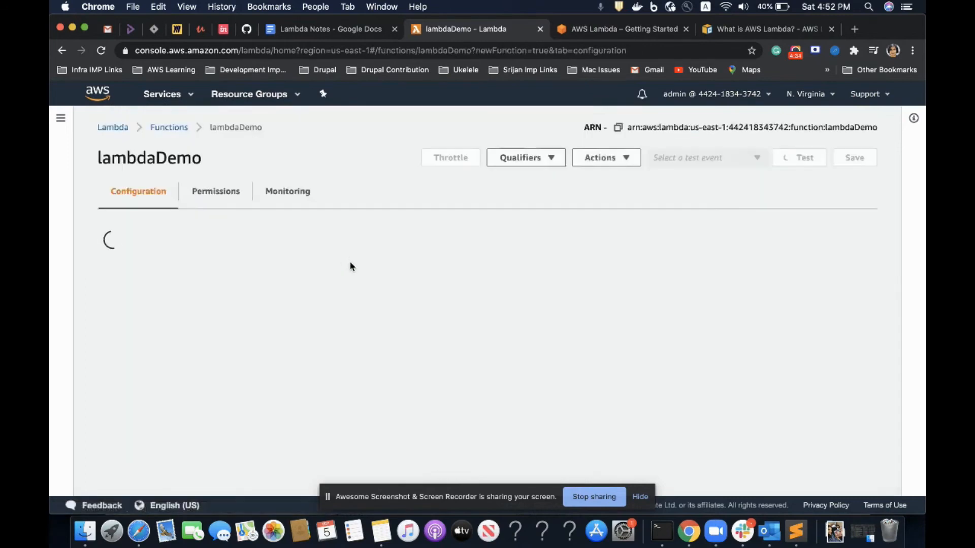
Examine the function's Python code, especially the lambda_handler definition, and the Designer section of its configuration.
scroll(350, 266, "down", 10)
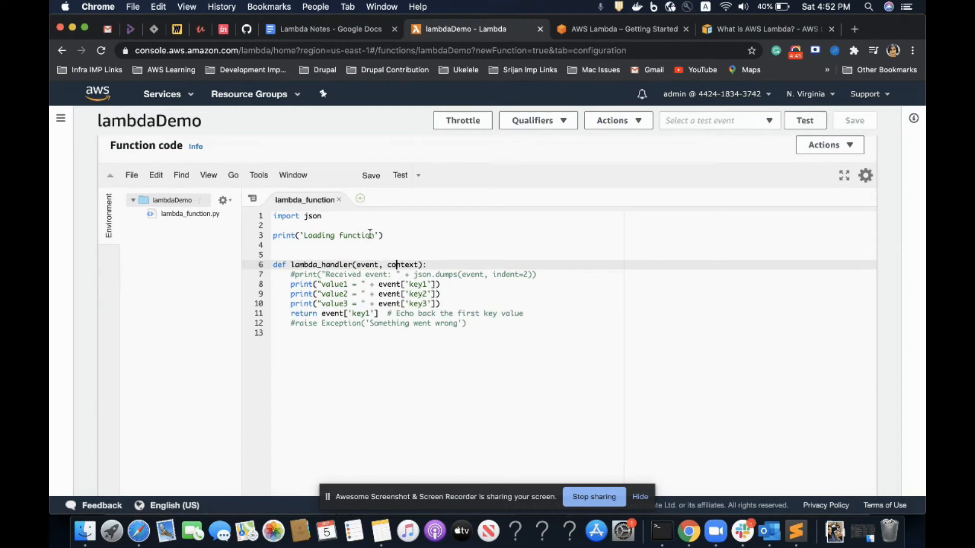
double_click(328, 267)
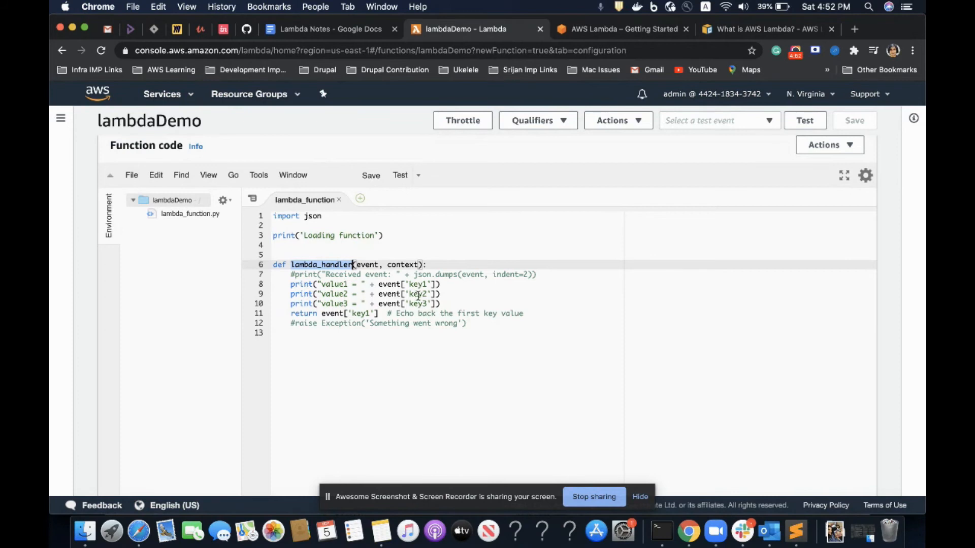
scroll(401, 304, "down", 1)
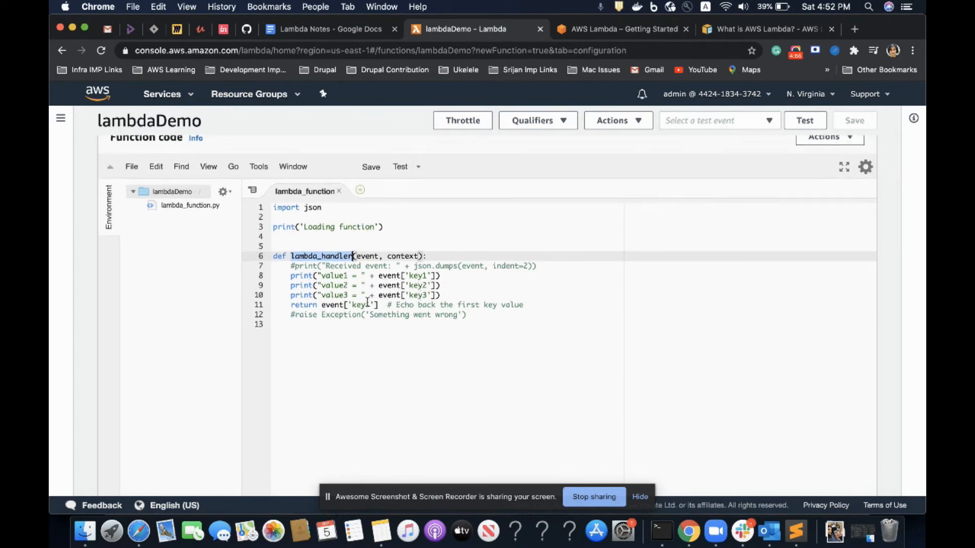
scroll(359, 300, "down", 3)
scroll(360, 301, "up", 2)
scroll(360, 302, "up", 5)
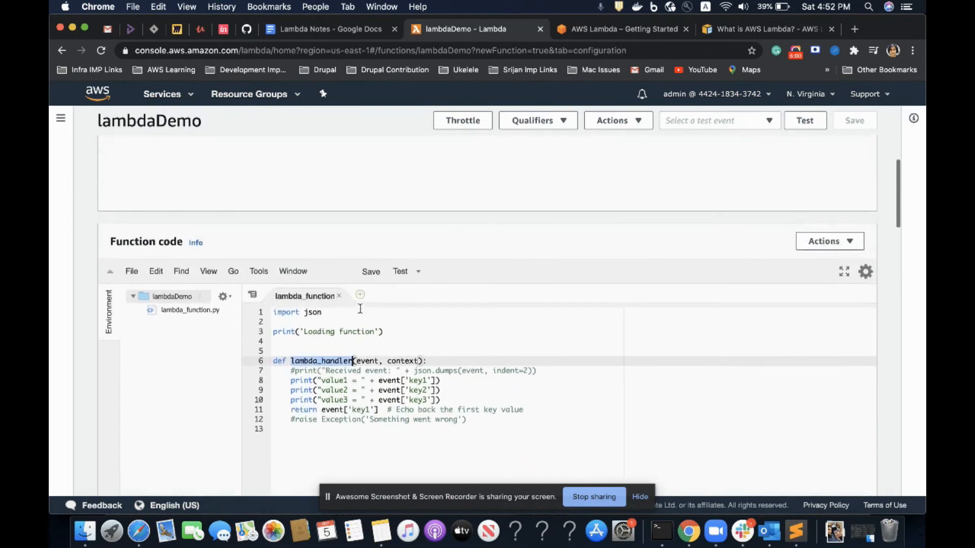
scroll(359, 305, "up", 15)
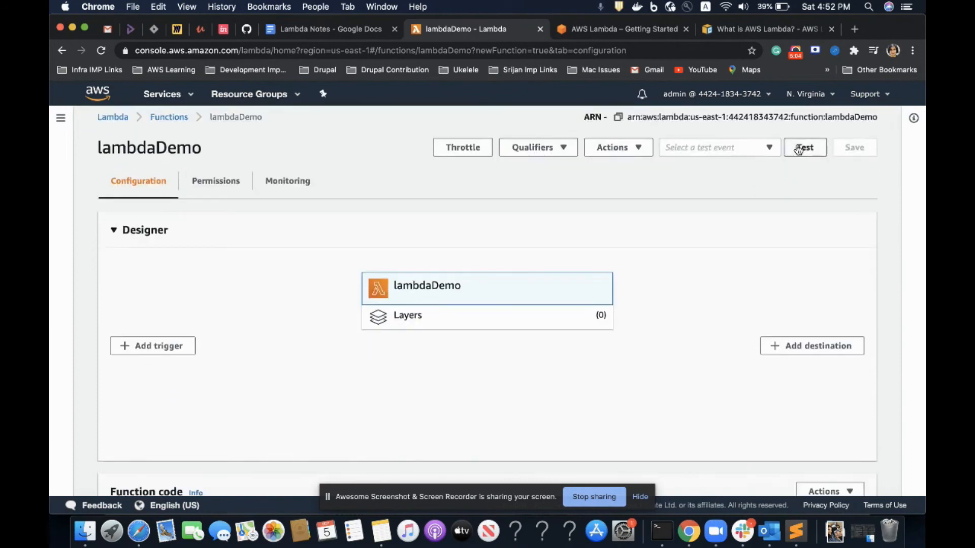
scroll(681, 268, "down", 5)
scroll(553, 281, "up", 3)
scroll(554, 282, "up", 4)
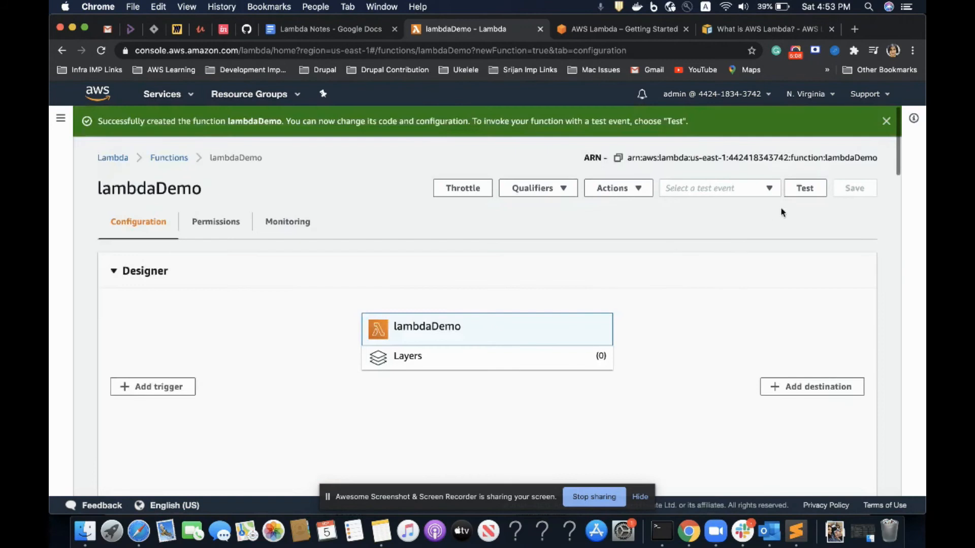
Start a new test event from the hello-world template, setting its three values to value1-check, value2-check and value3-check.
left_click(805, 188)
left_click(449, 306)
left_click(518, 287)
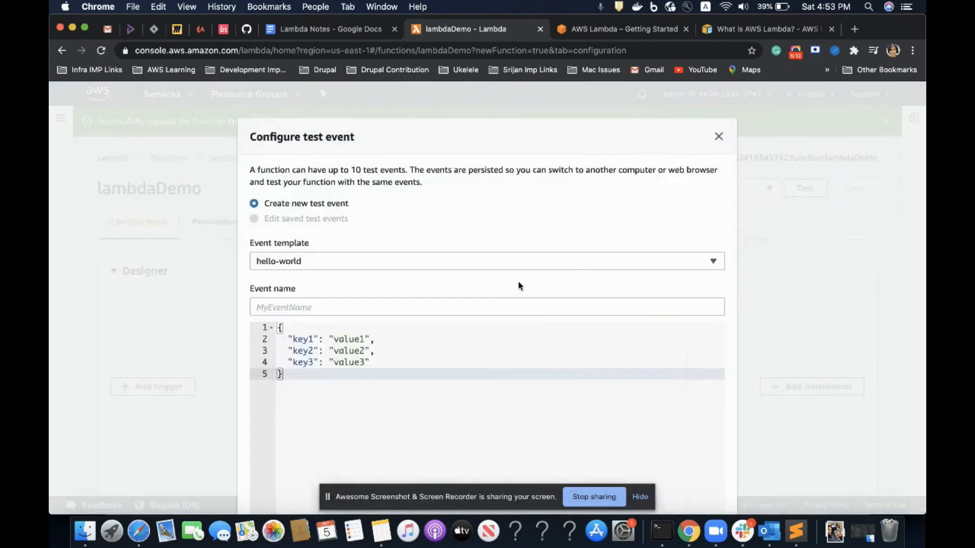
scroll(396, 296, "down", 2)
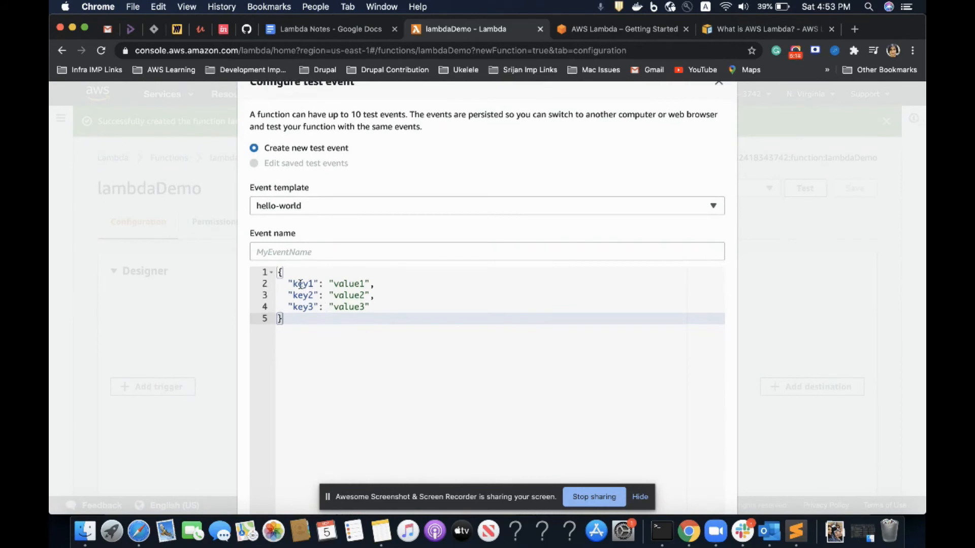
double_click(347, 284)
key("Right")
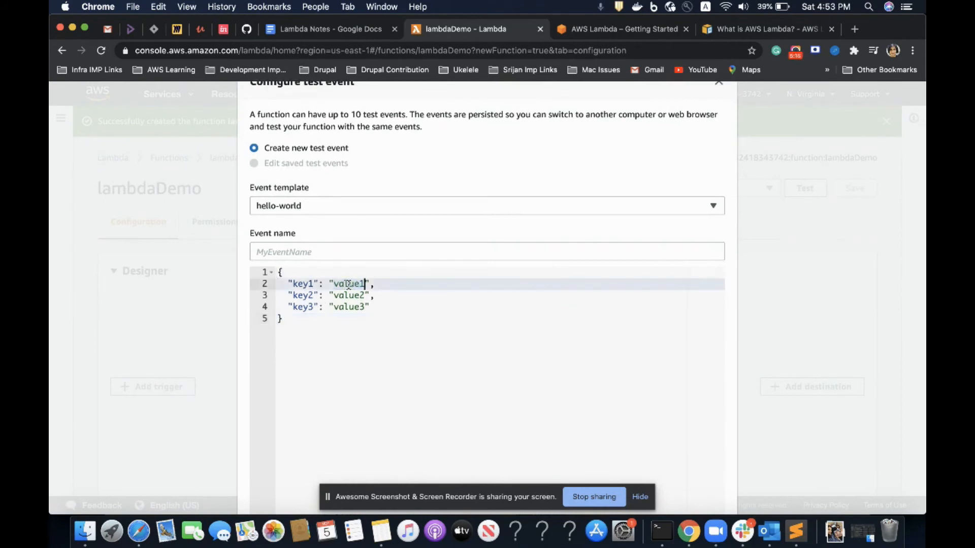
type("-check")
key("Down")
key("Left")
type("-check")
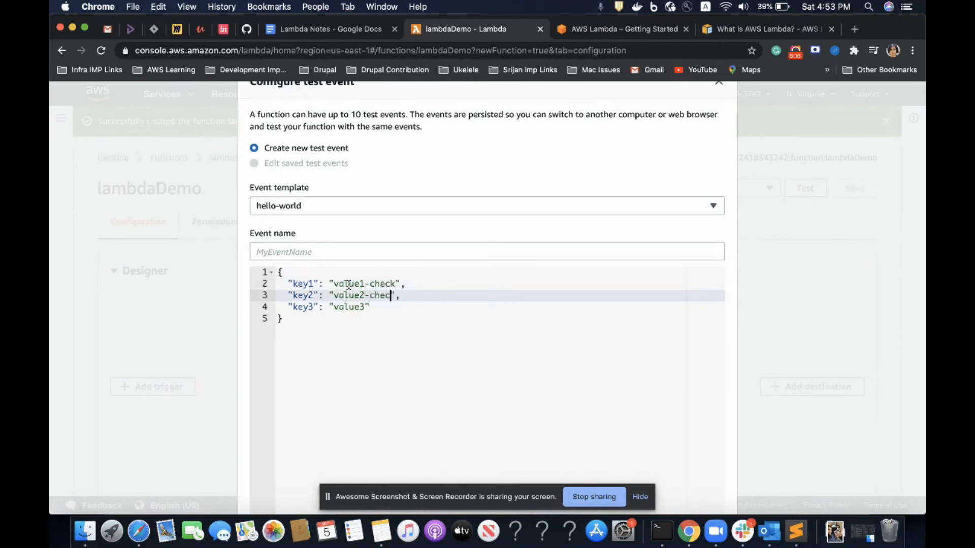
key("Down")
key("Left")
type("-check")
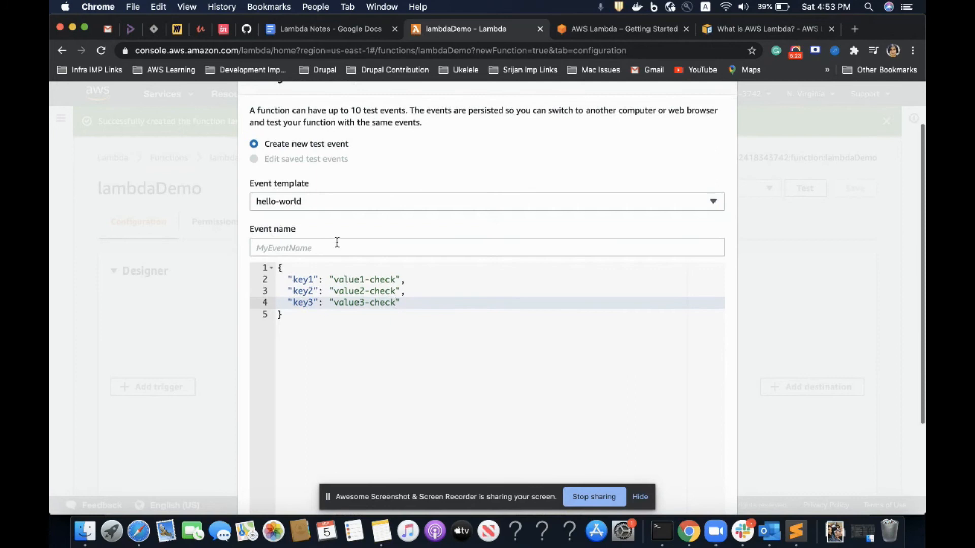
Name the test event test and create it.
left_click(309, 250)
type("te")
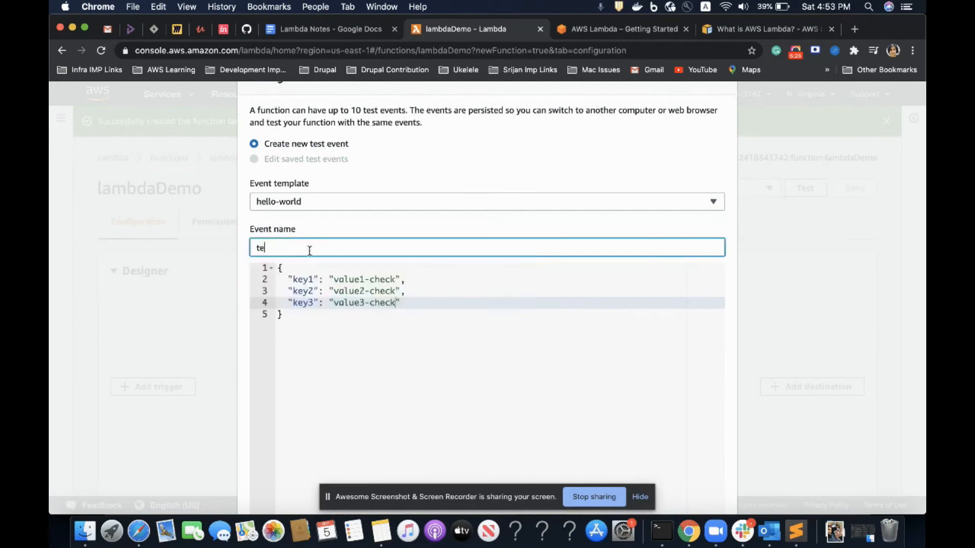
scroll(448, 236, "down", 4)
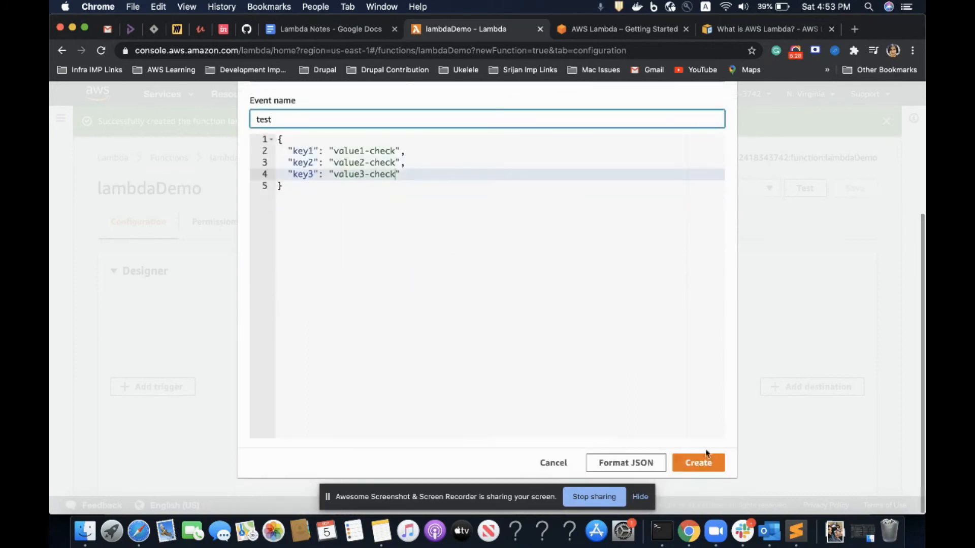
left_click(695, 464)
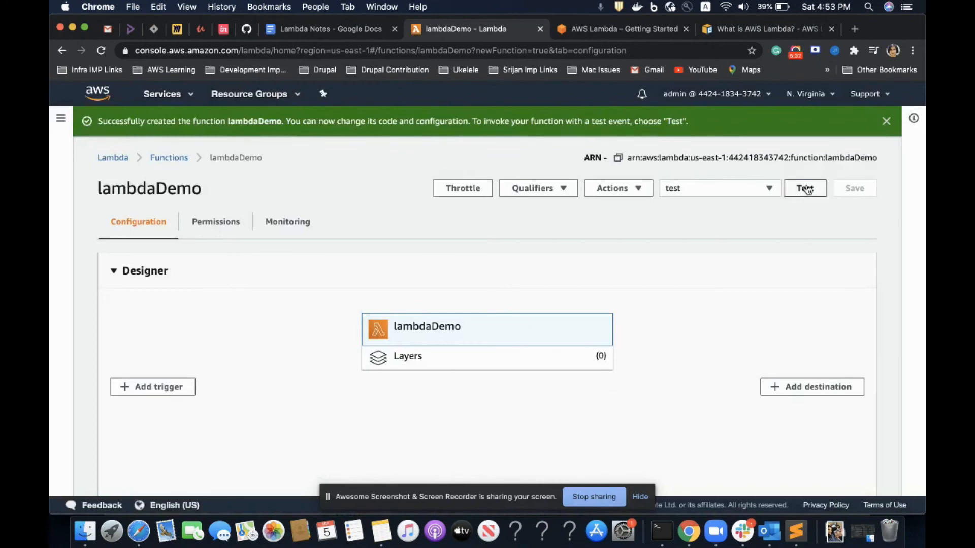
Run the function with the test event and examine the execution details and function logs.
left_click(722, 193)
left_click(722, 193)
left_click(801, 188)
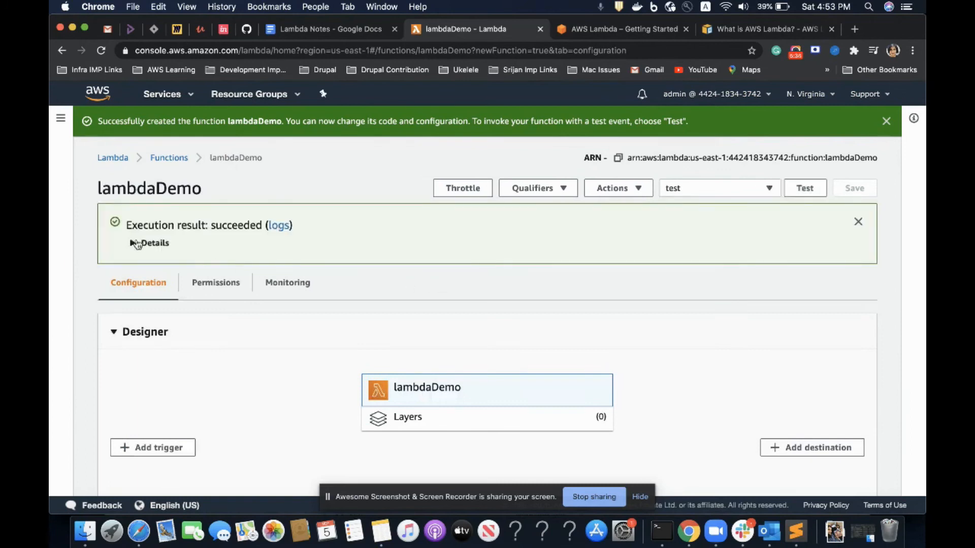
left_click(136, 244)
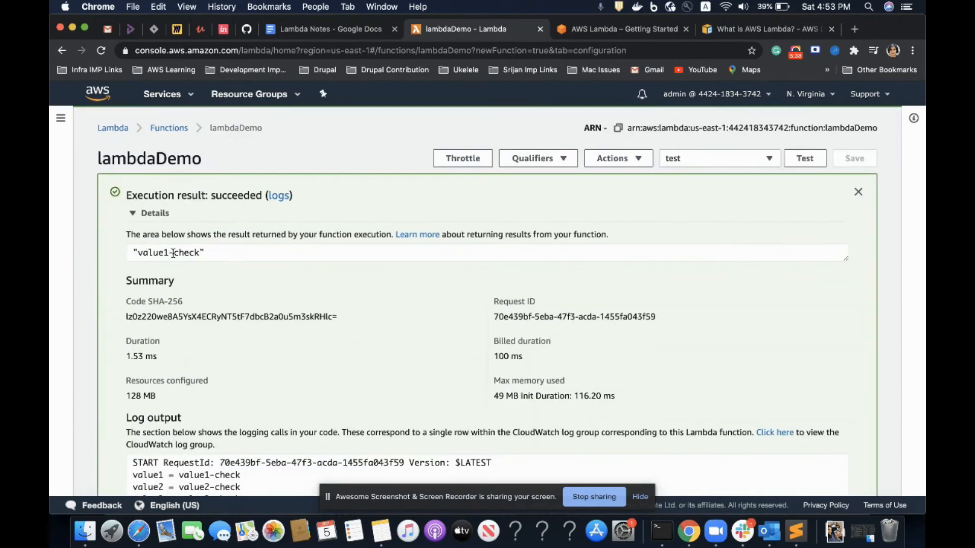
scroll(173, 252, "down", 15)
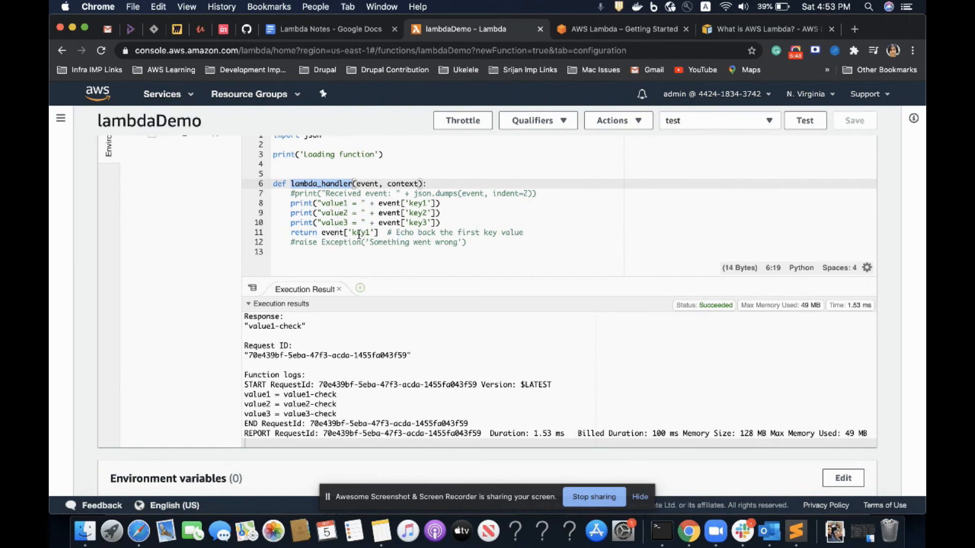
Examine the test run's returned result and the three printed value lines in the log output of the execution details.
scroll(359, 235, "up", 15)
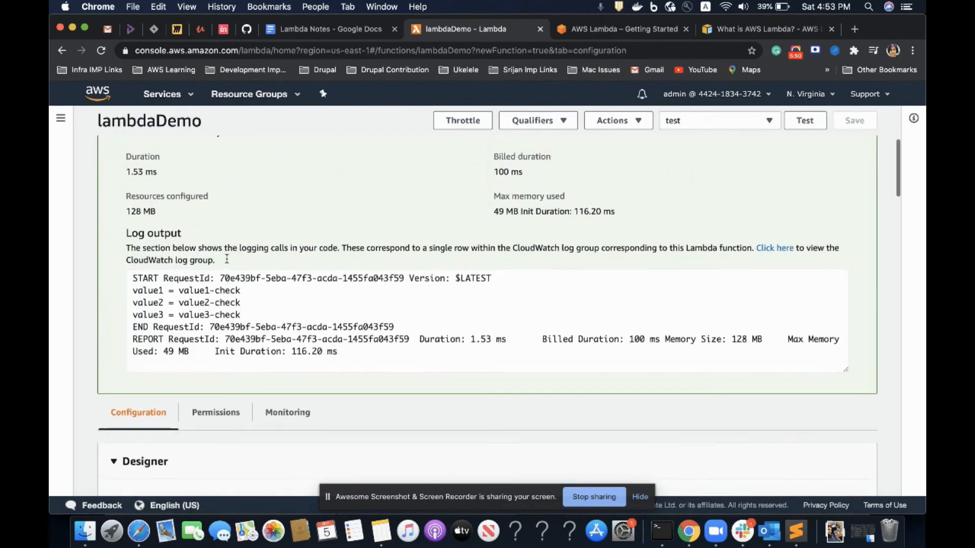
scroll(227, 257, "up", 5)
double_click(179, 225)
triple_click(180, 225)
scroll(179, 224, "down", 3)
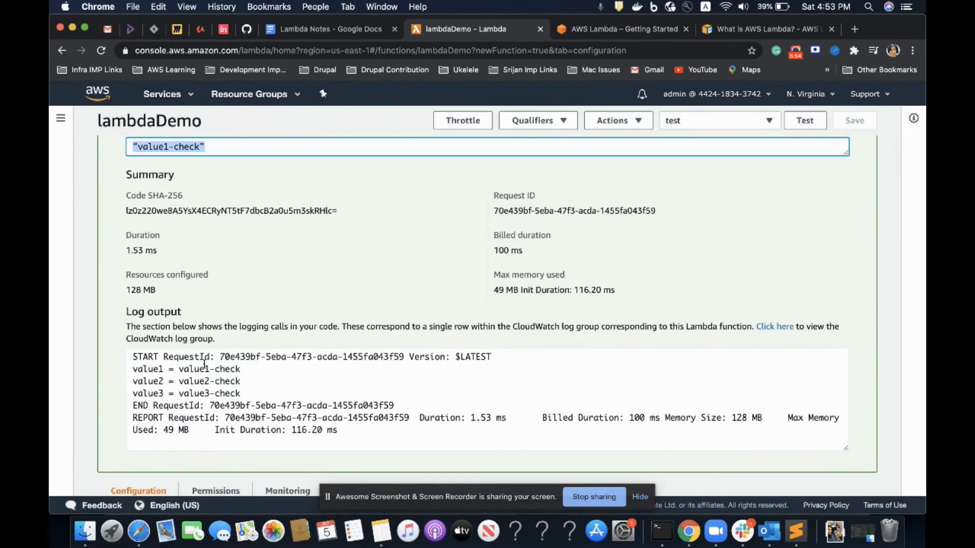
left_click_drag(248, 394, 135, 363)
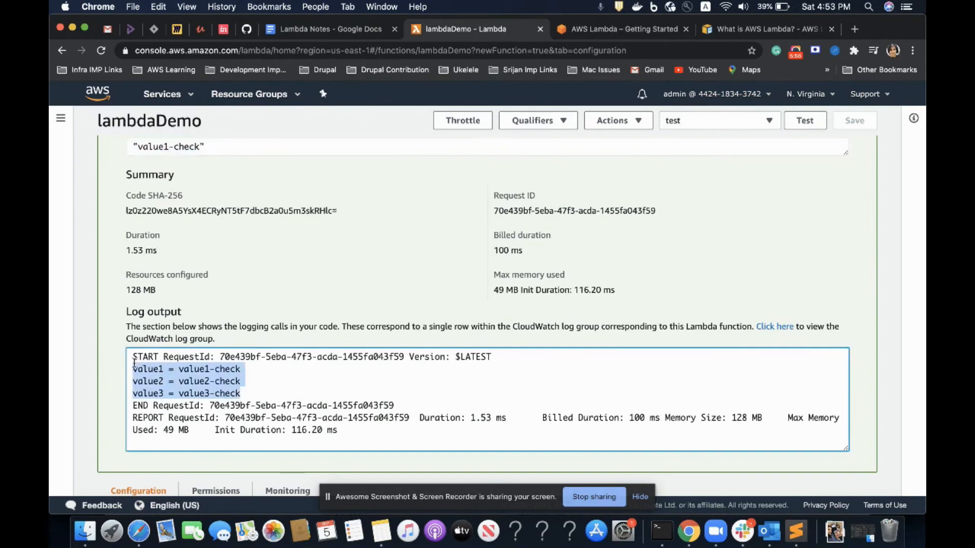
Look through the function's configuration, from the Designer and code to environment variables, tags, basic settings, VPC and file system, and return to the execution result.
scroll(138, 362, "down", 6)
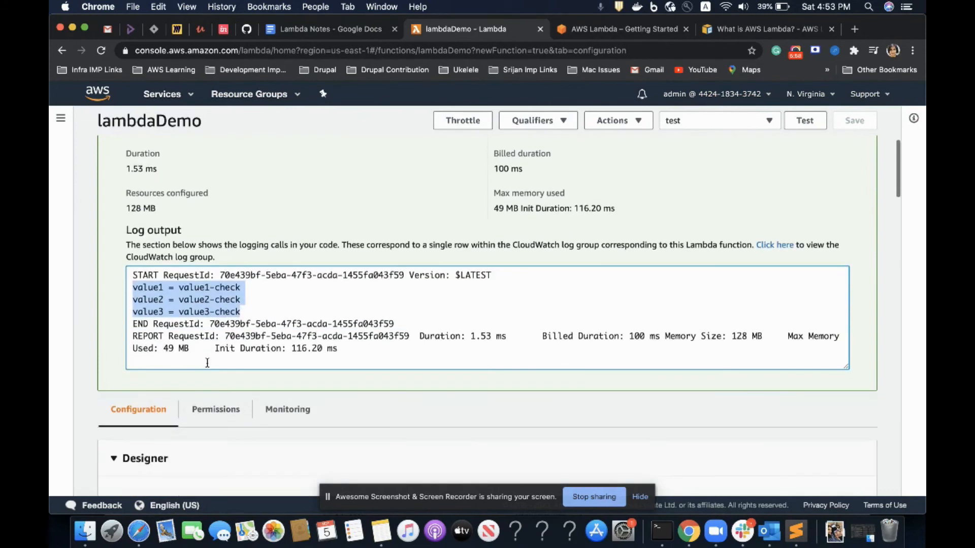
scroll(206, 361, "down", 10)
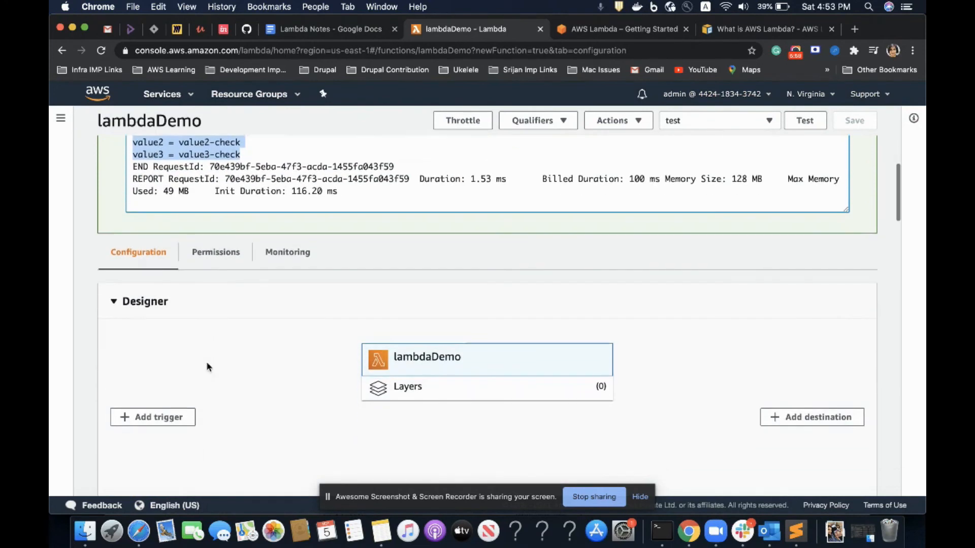
scroll(206, 367, "down", 6)
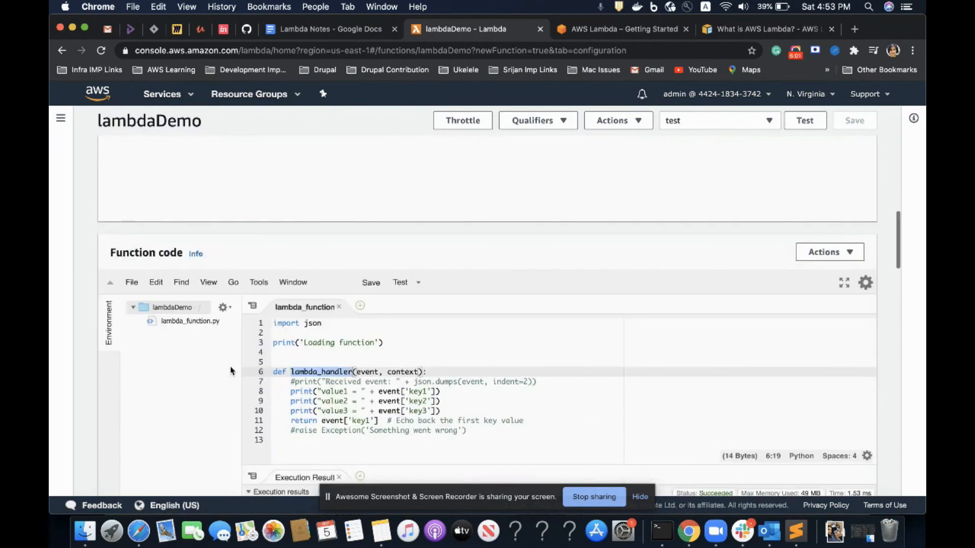
scroll(231, 370, "down", 10)
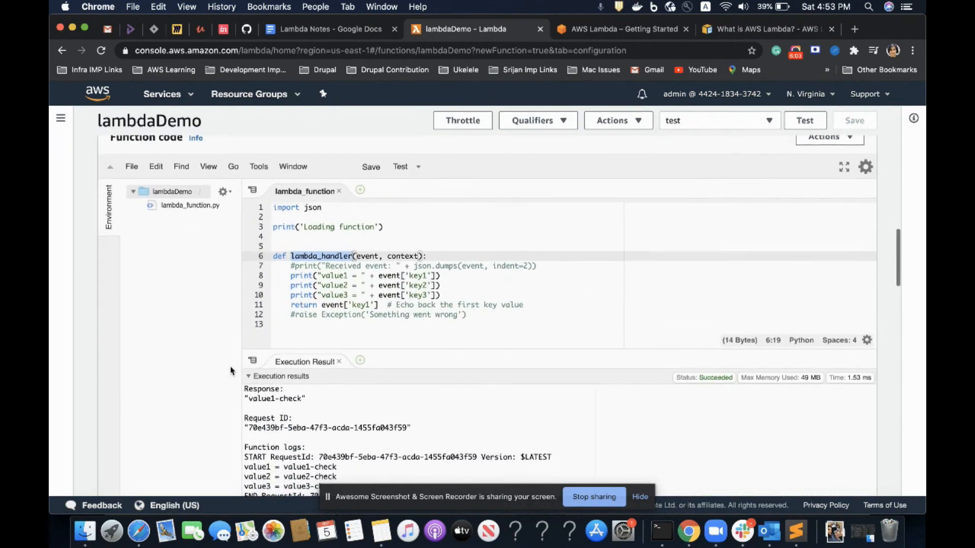
scroll(230, 370, "down", 2)
scroll(232, 361, "down", 5)
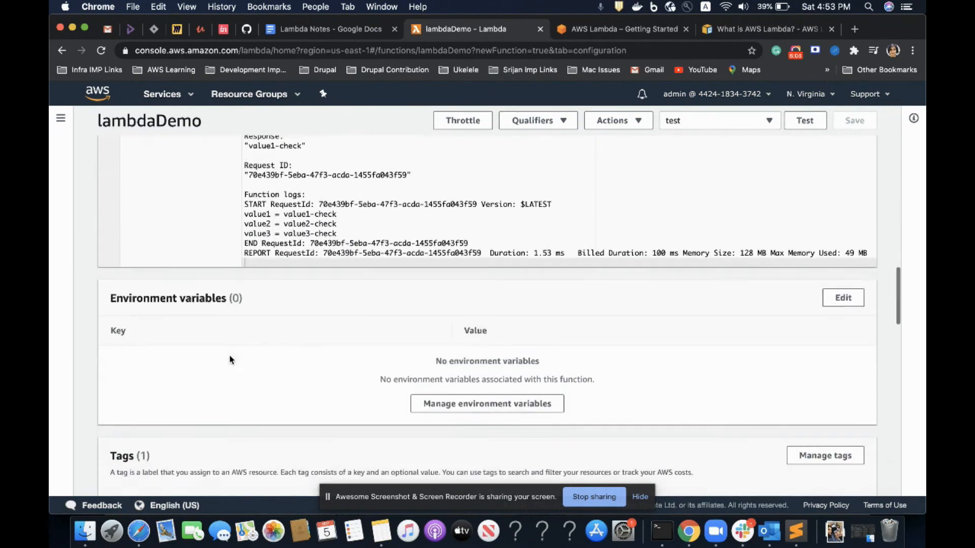
scroll(261, 245, "down", 15)
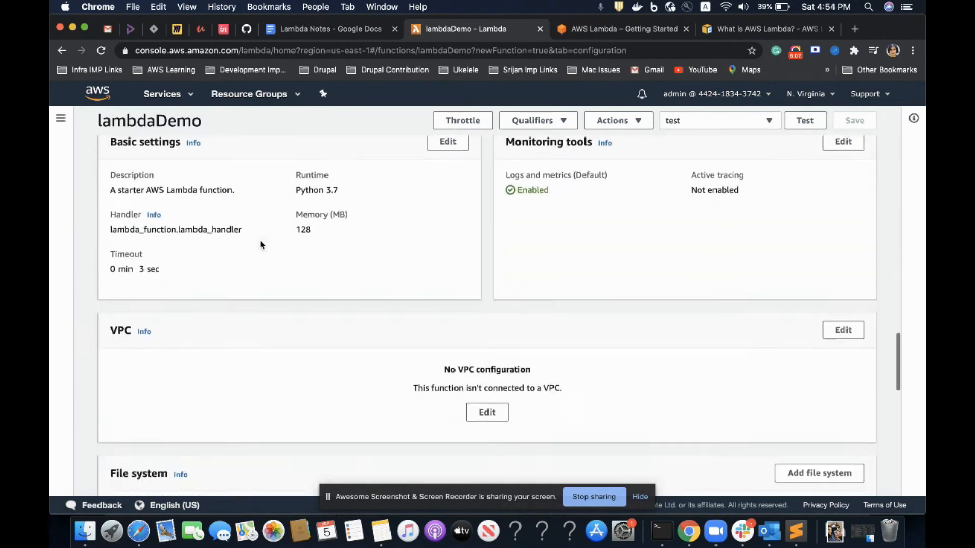
scroll(261, 245, "down", 4)
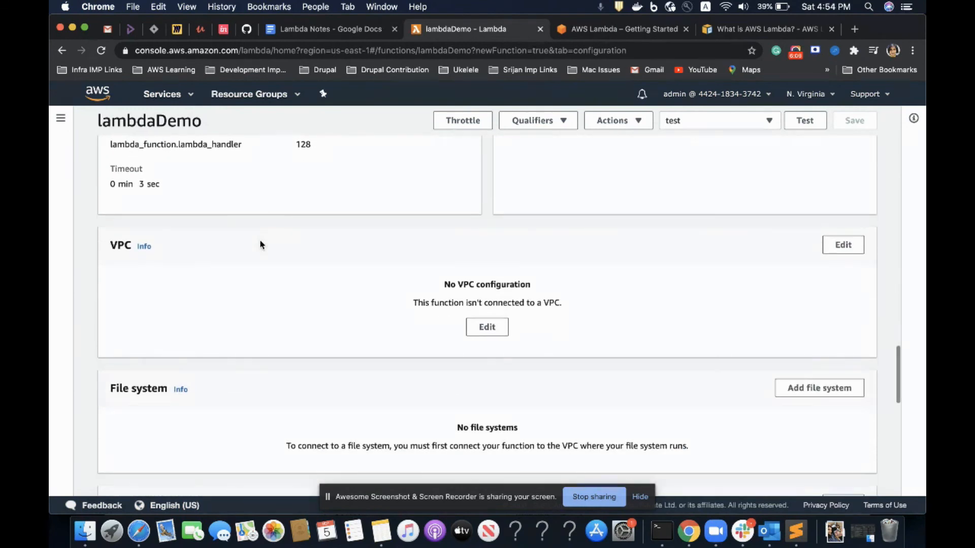
scroll(260, 245, "up", 10)
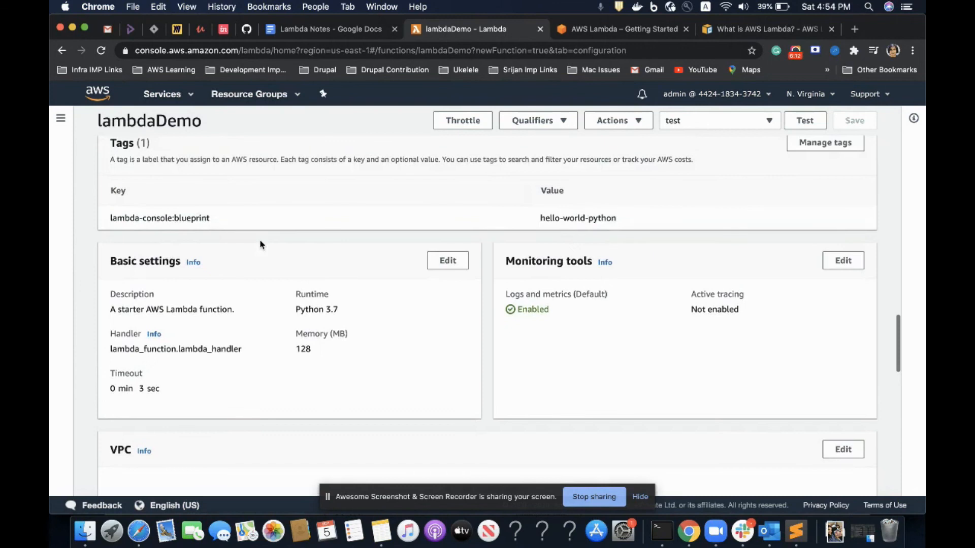
scroll(260, 245, "up", 12)
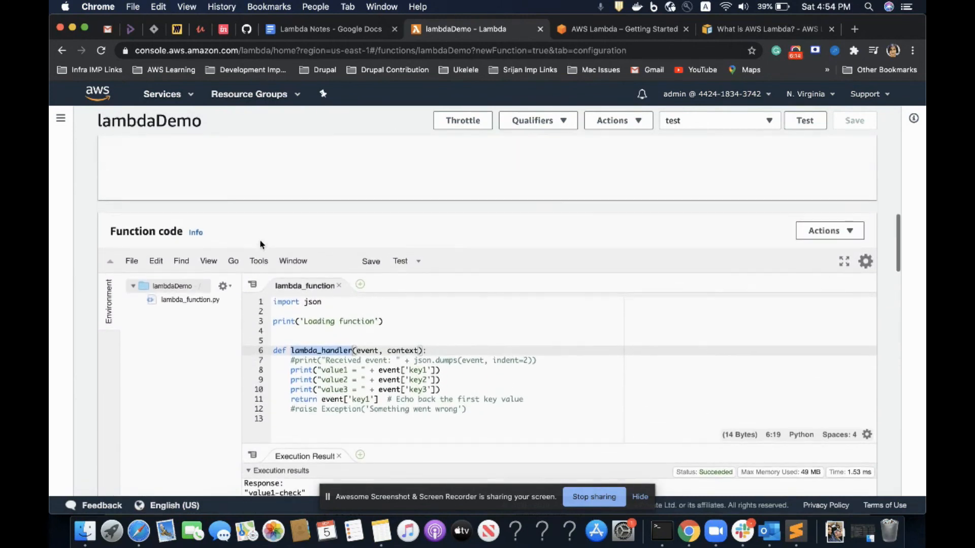
scroll(274, 244, "up", 12)
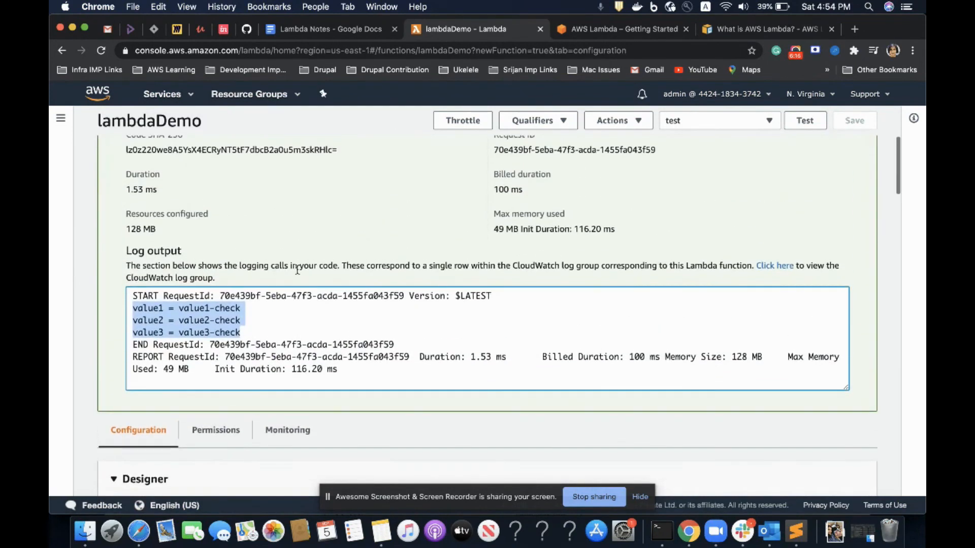
left_click(310, 309)
scroll(310, 309, "up", 3)
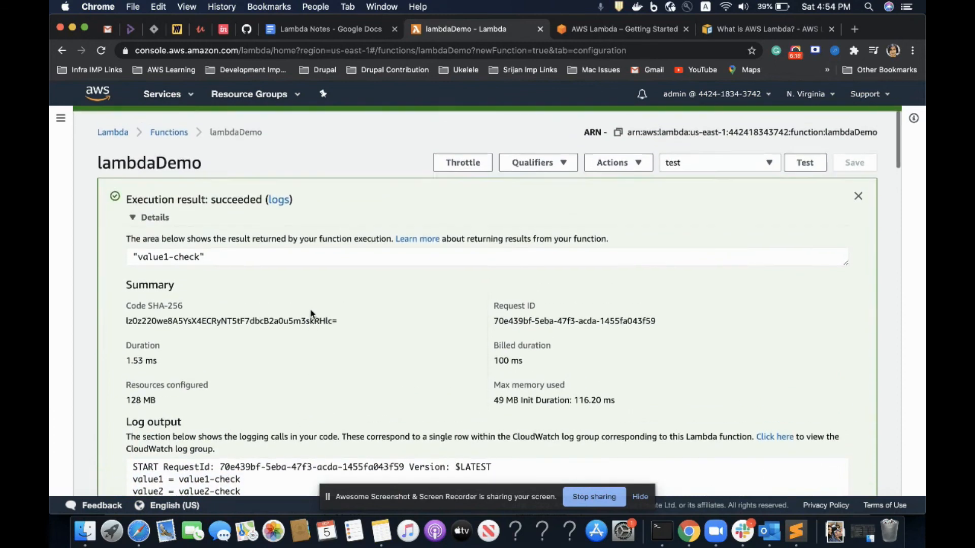